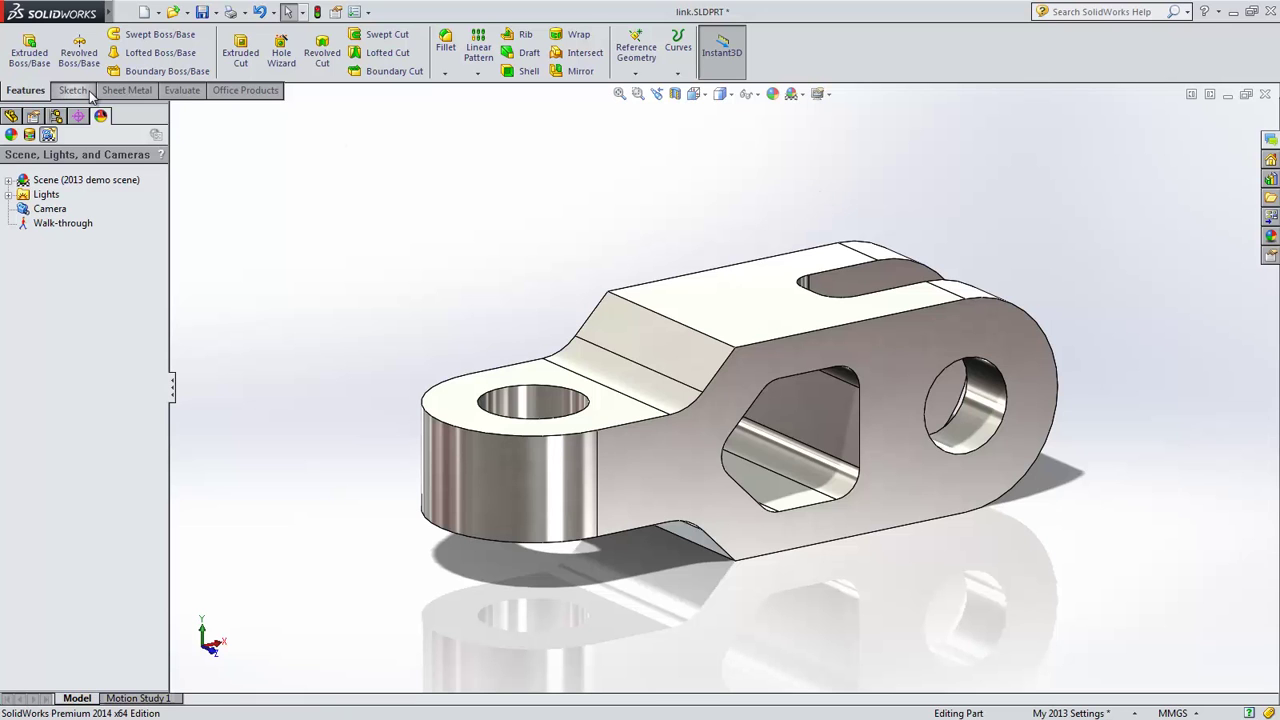
Cost the link at 30.84 USD, locate Slot 7 under No Cost Assigned, and open Costing Options
{"action": "left_click", "coordinate": [183, 91]}
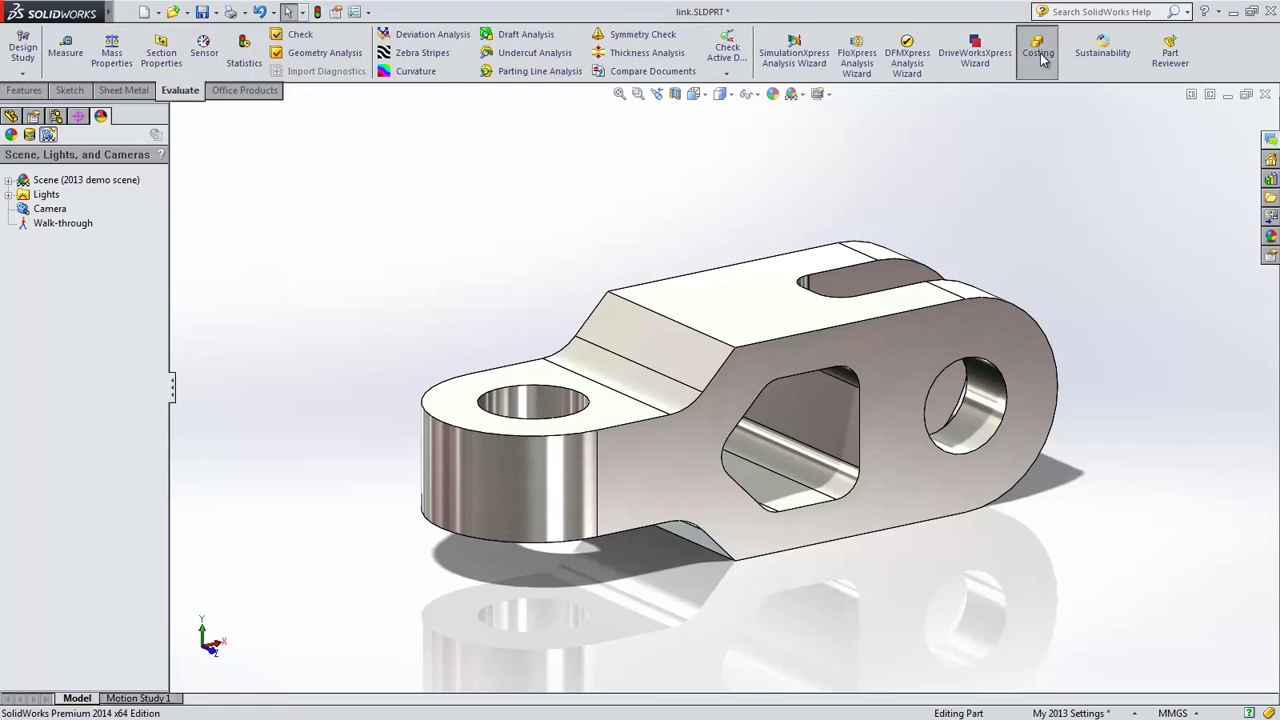
{"action": "left_click", "coordinate": [1039, 53]}
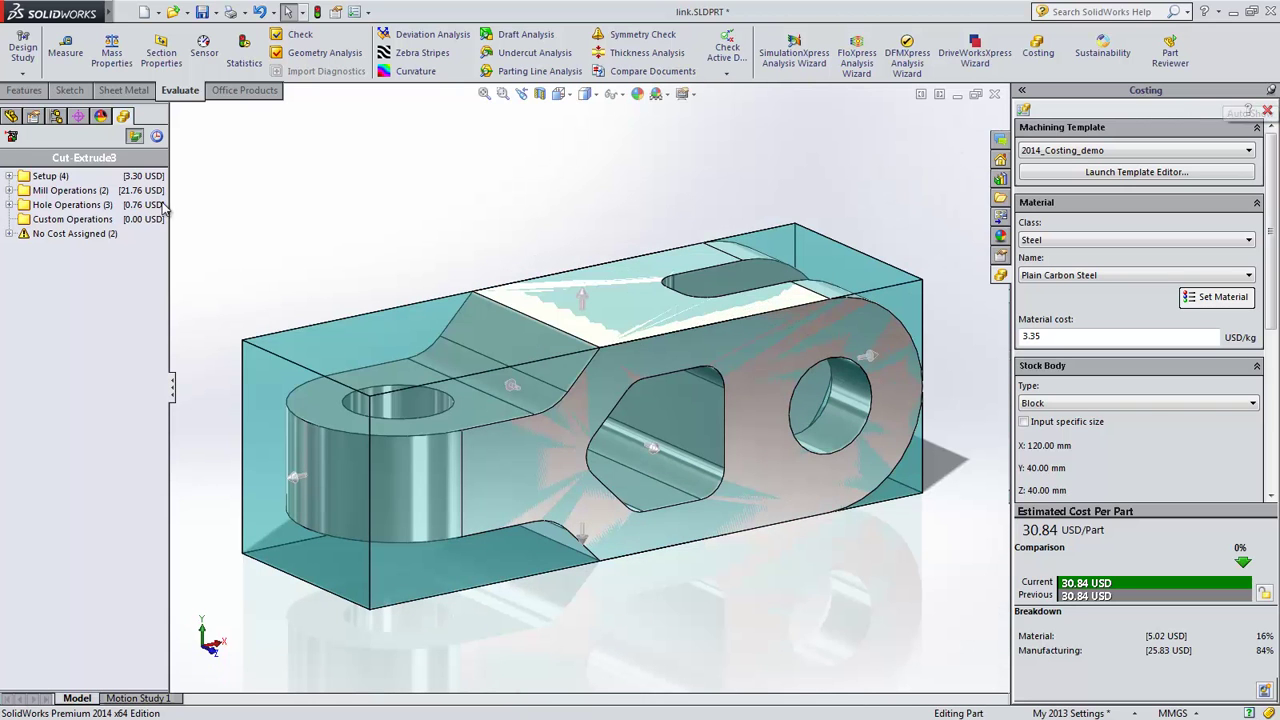
{"action": "left_click", "coordinate": [8, 233]}
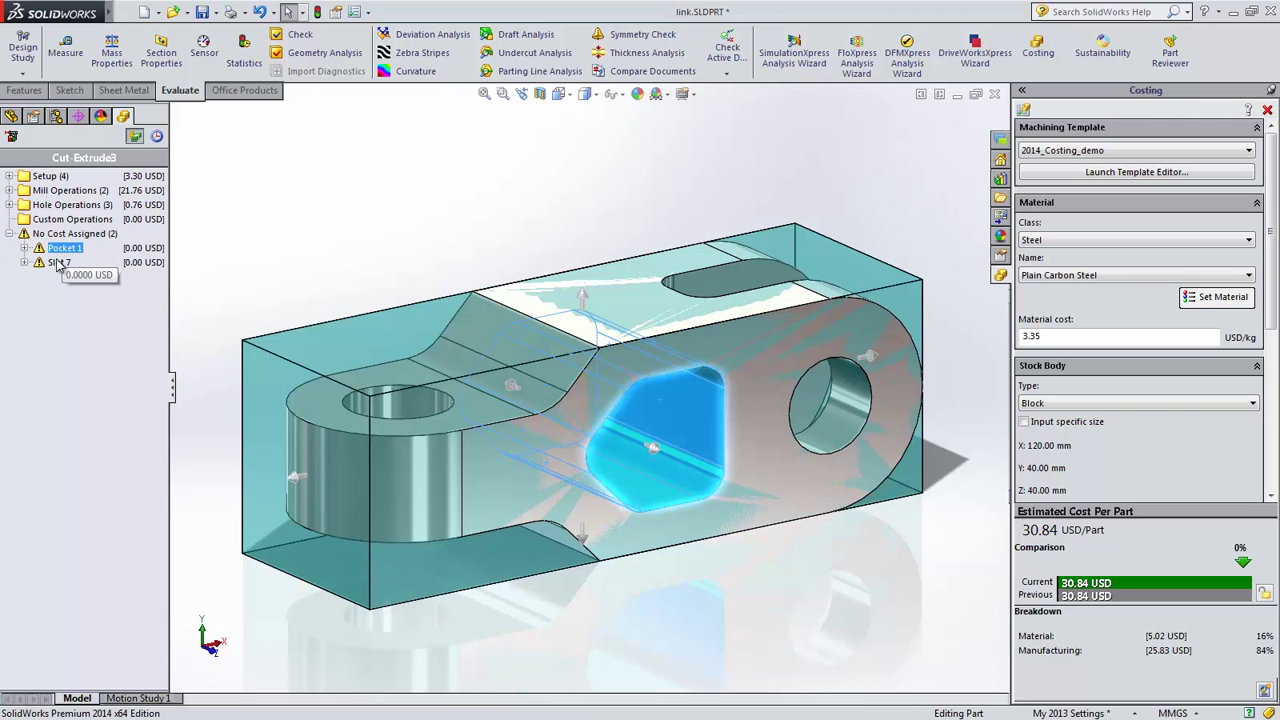
{"action": "left_click", "coordinate": [58, 262]}
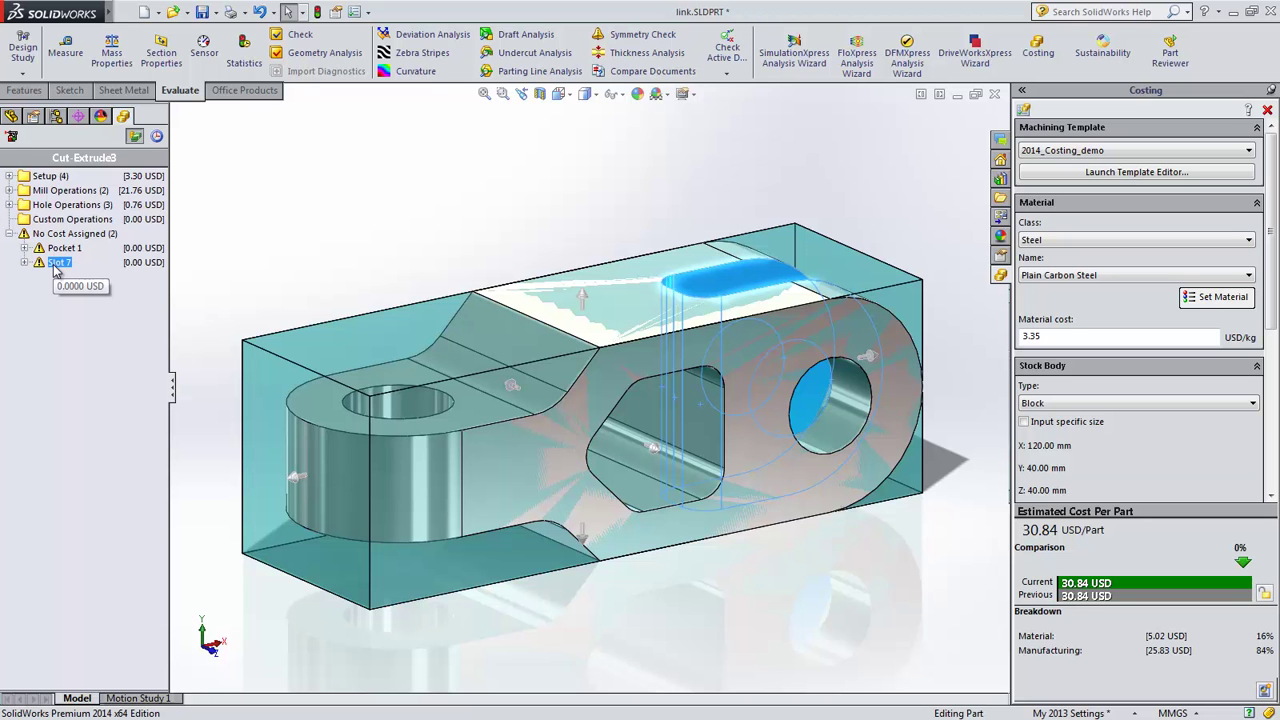
{"action": "left_click", "coordinate": [1024, 110]}
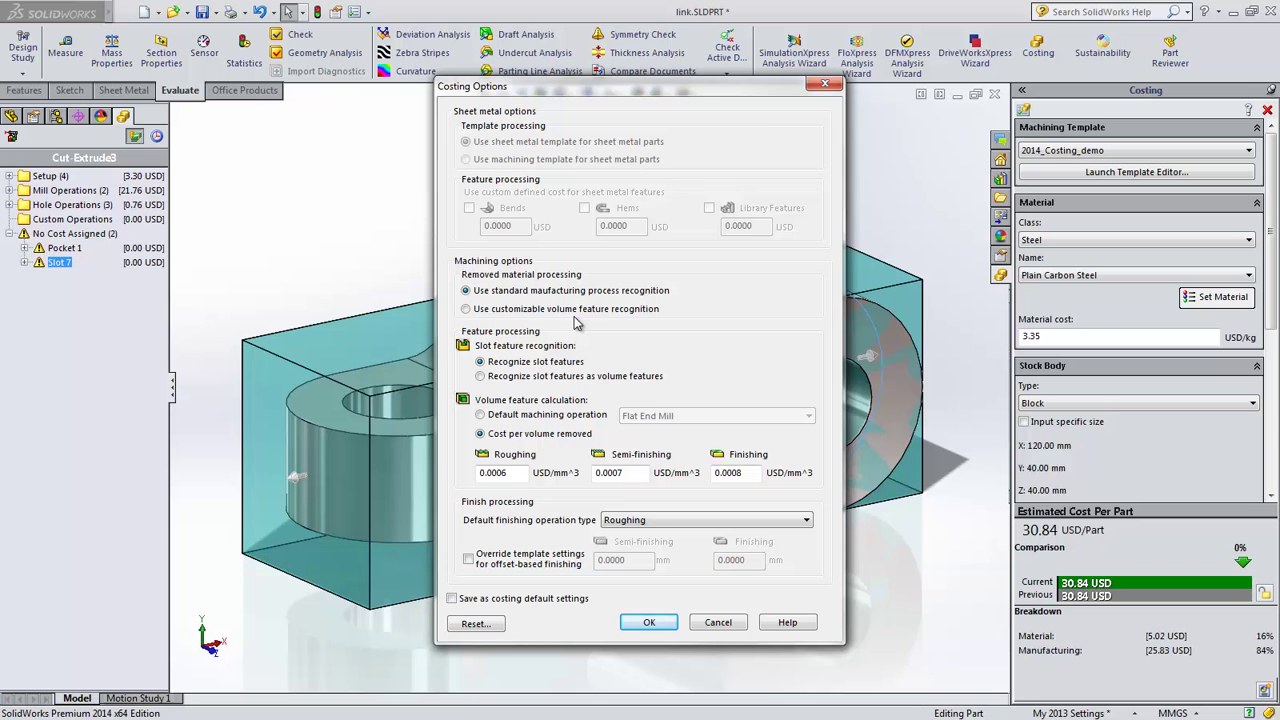
Use customizable volume feature recognition with cost per volume removed, re-costing the link at 67.96 USD
{"action": "left_click", "coordinate": [508, 378]}
{"action": "left_click", "coordinate": [491, 314]}
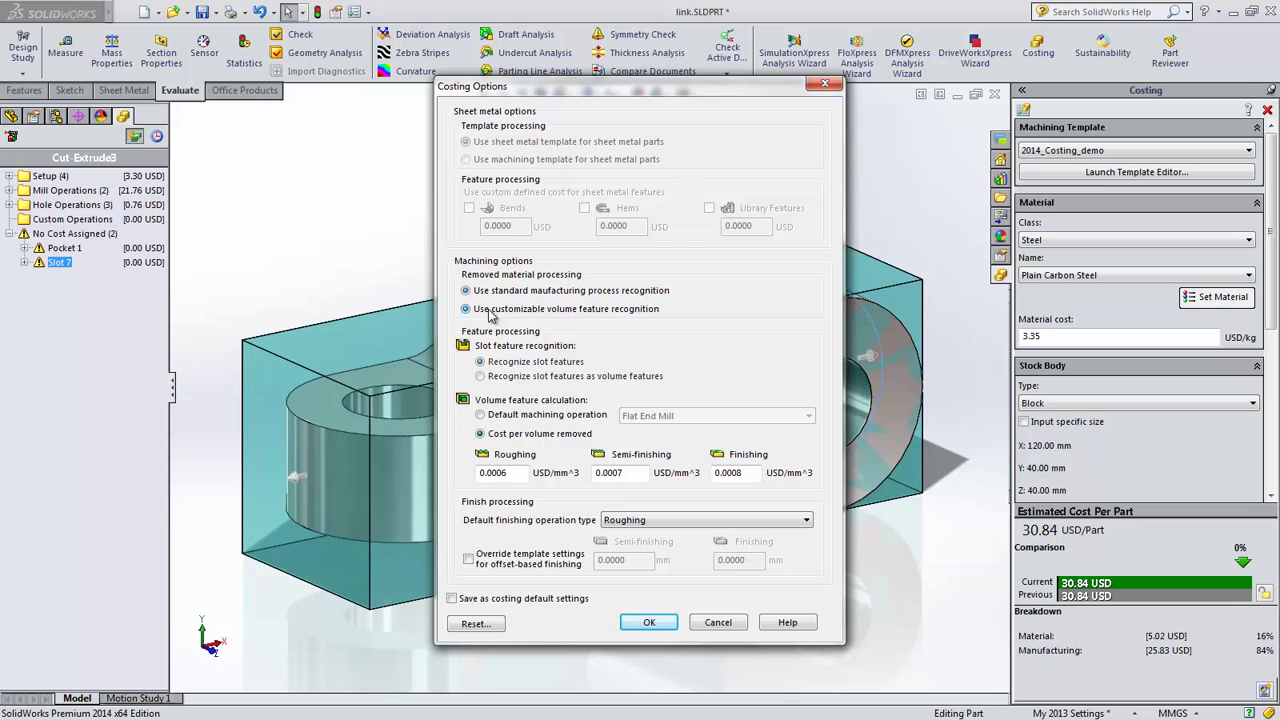
{"action": "left_click", "coordinate": [524, 416]}
{"action": "left_click", "coordinate": [706, 423]}
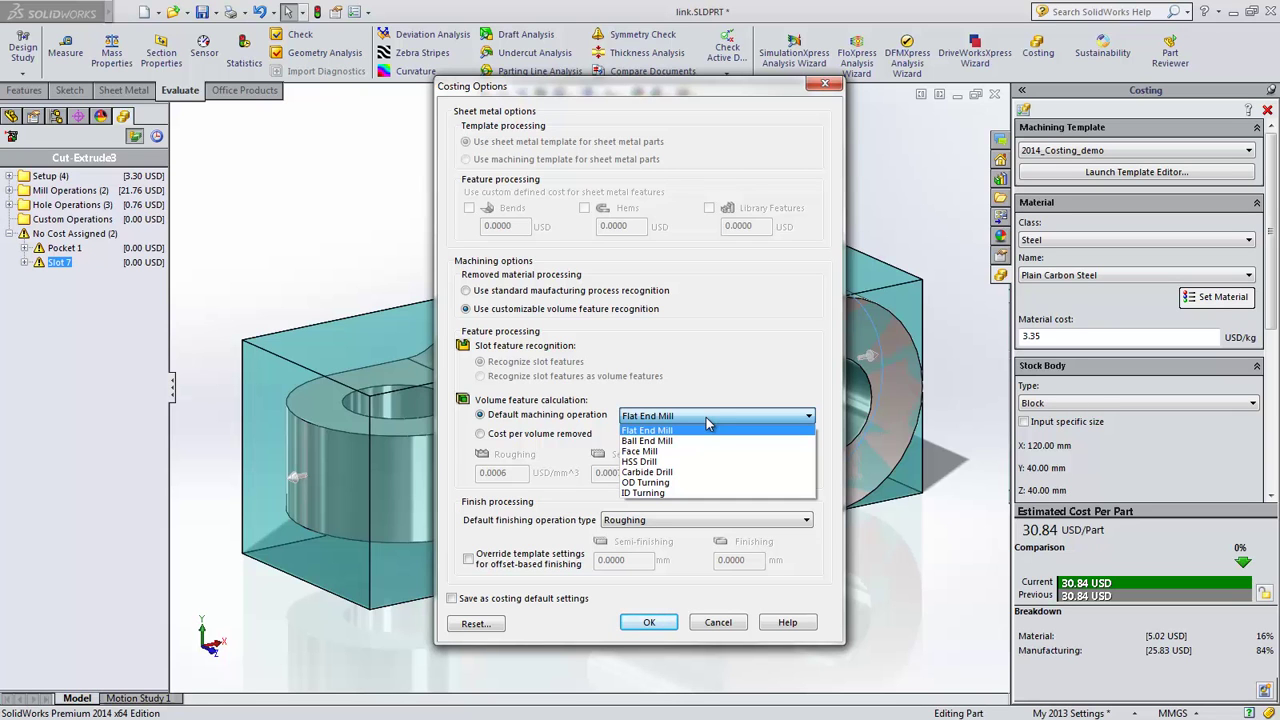
{"action": "left_click", "coordinate": [706, 423]}
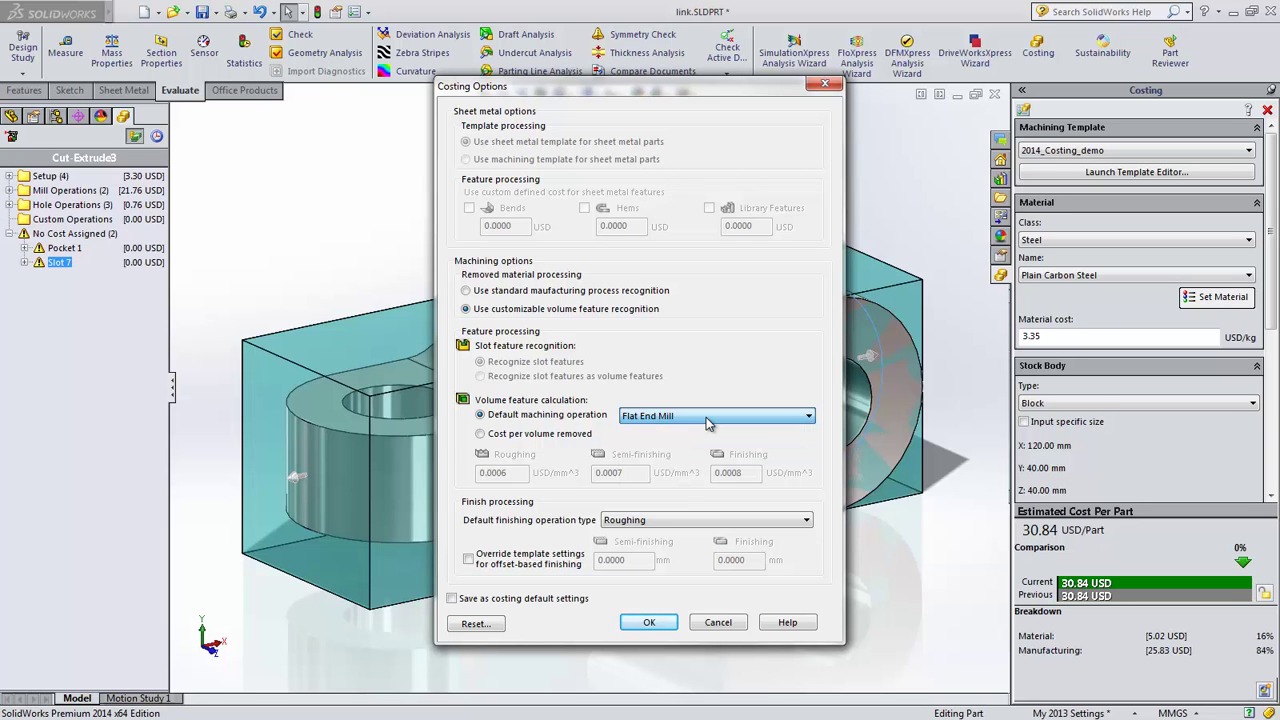
{"action": "left_click", "coordinate": [532, 440]}
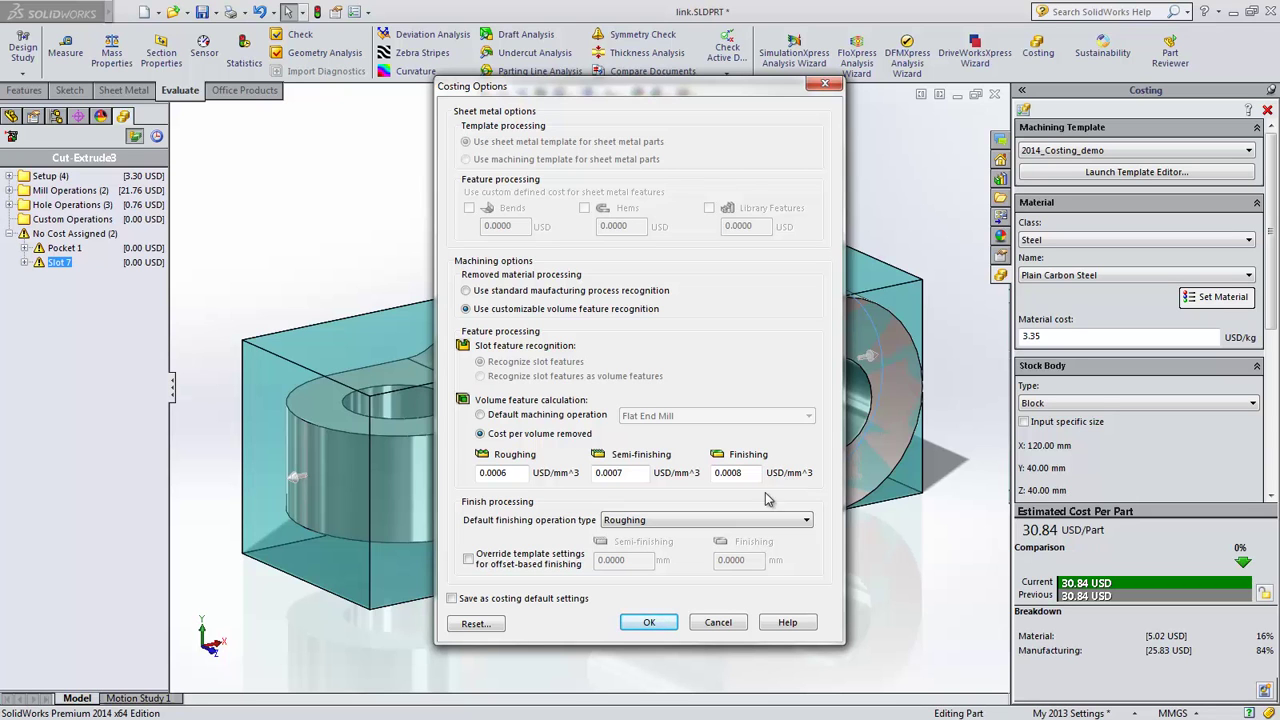
{"action": "left_click", "coordinate": [652, 621]}
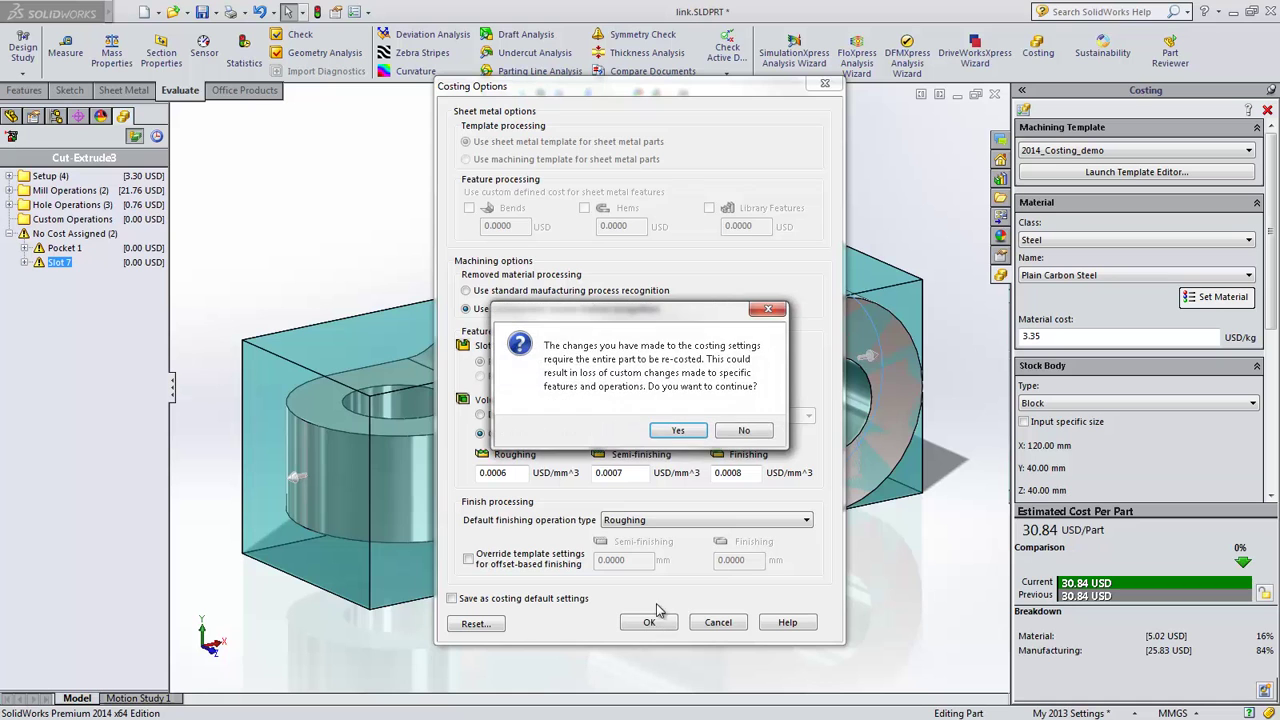
{"action": "left_click", "coordinate": [677, 431]}
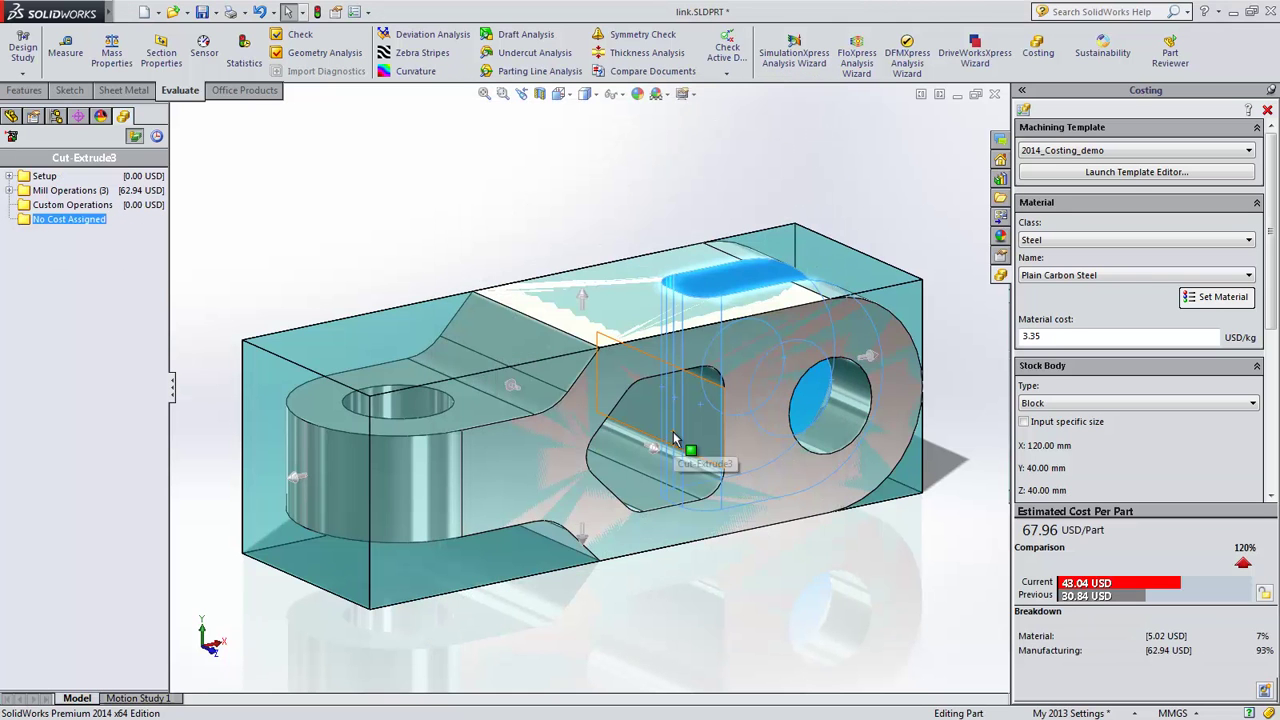
Inspect Volumes 1–3 under Mill Operations on the model and expand the setup costs
{"action": "left_click", "coordinate": [9, 190]}
{"action": "left_click", "coordinate": [66, 206]}
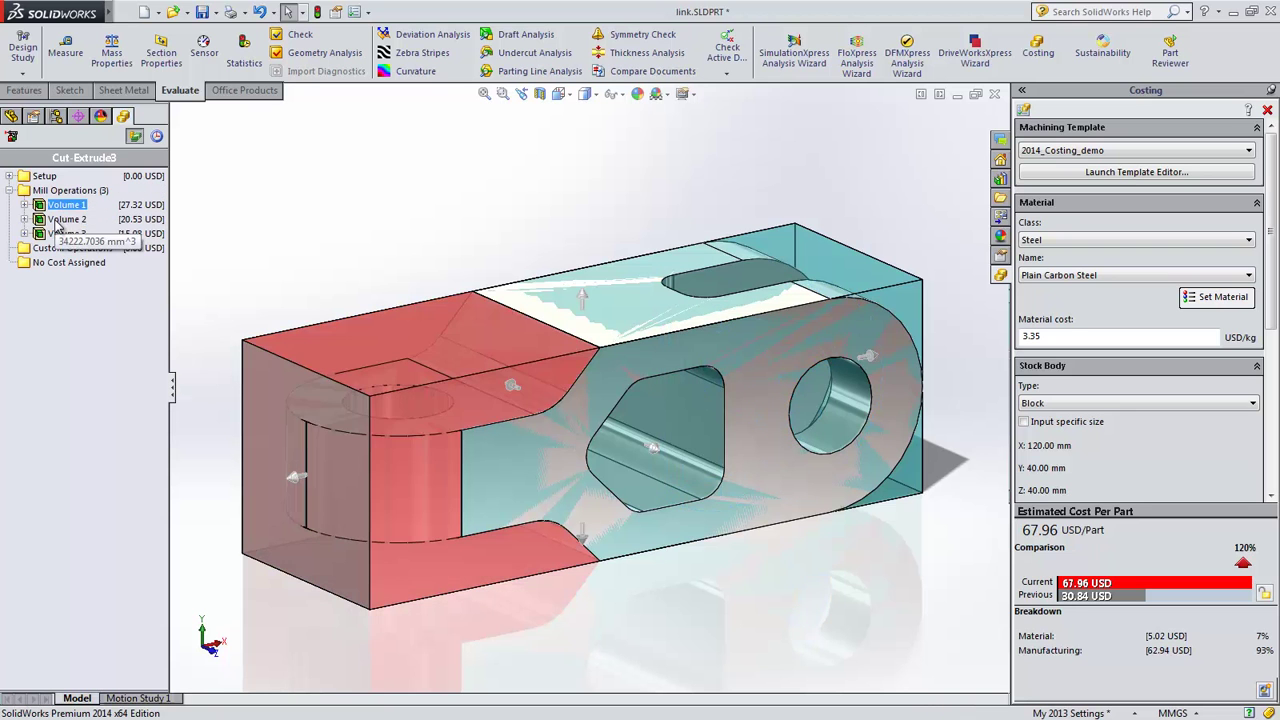
{"action": "left_click", "coordinate": [66, 219]}
{"action": "left_click", "coordinate": [66, 233]}
{"action": "left_click", "coordinate": [10, 176]}
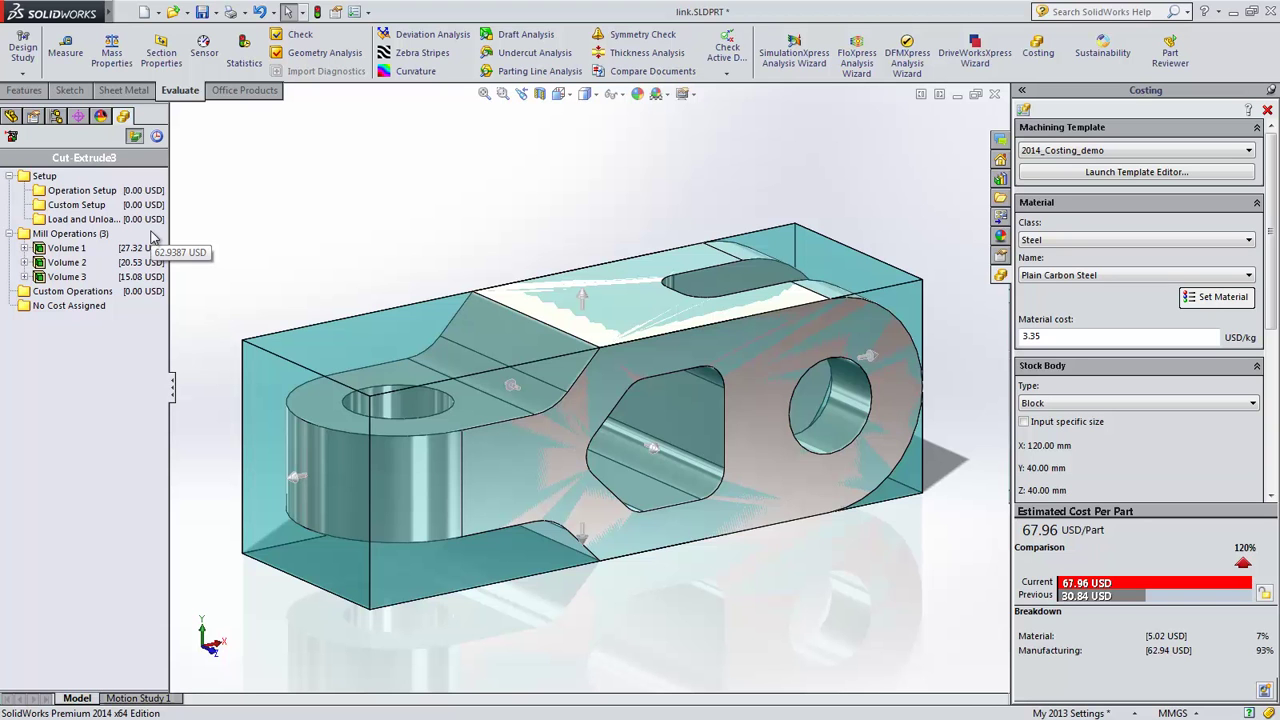
Restore standard manufacturing process recognition and re-cost the link back to 30.84 USD
{"action": "left_click", "coordinate": [1022, 109]}
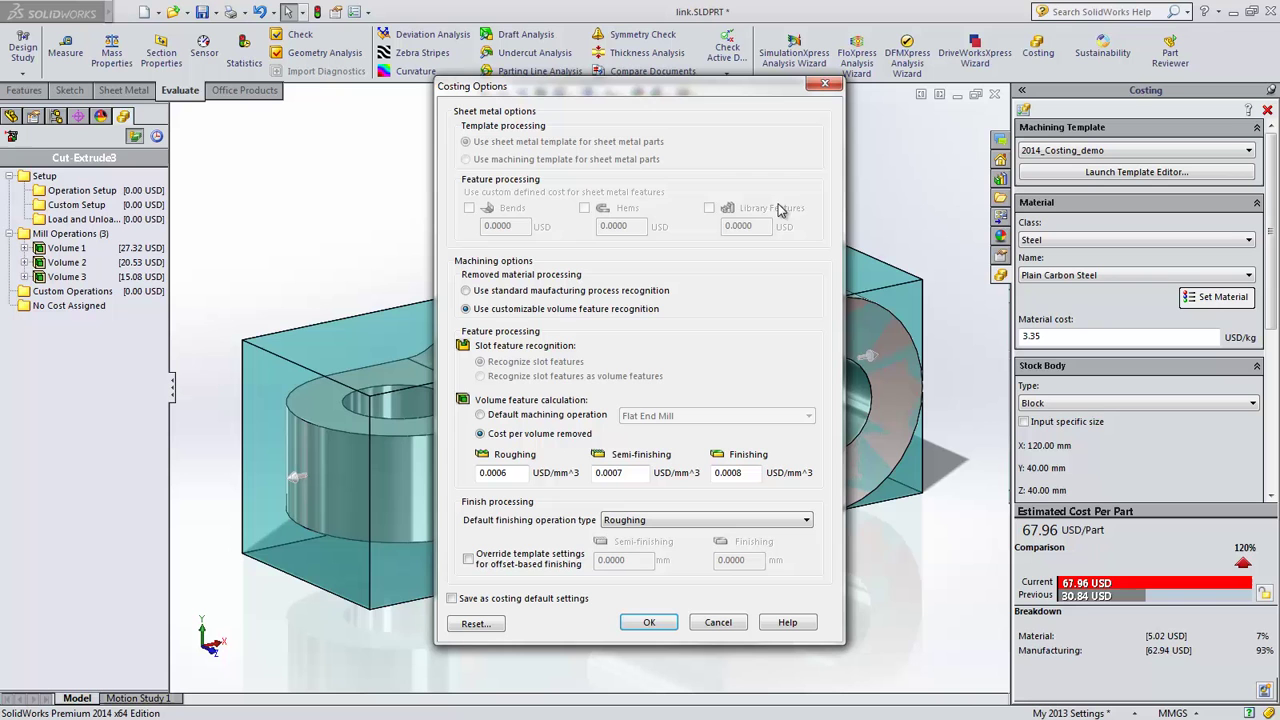
{"action": "left_click", "coordinate": [503, 291]}
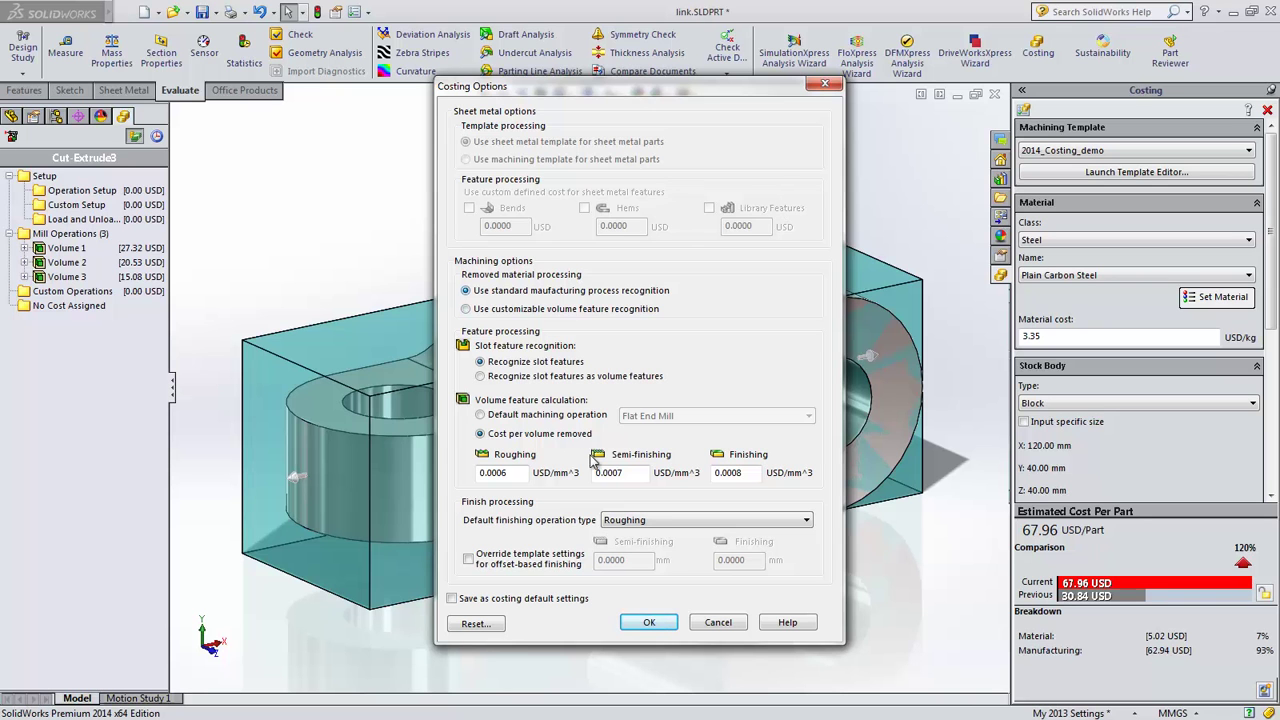
{"action": "left_click", "coordinate": [650, 623]}
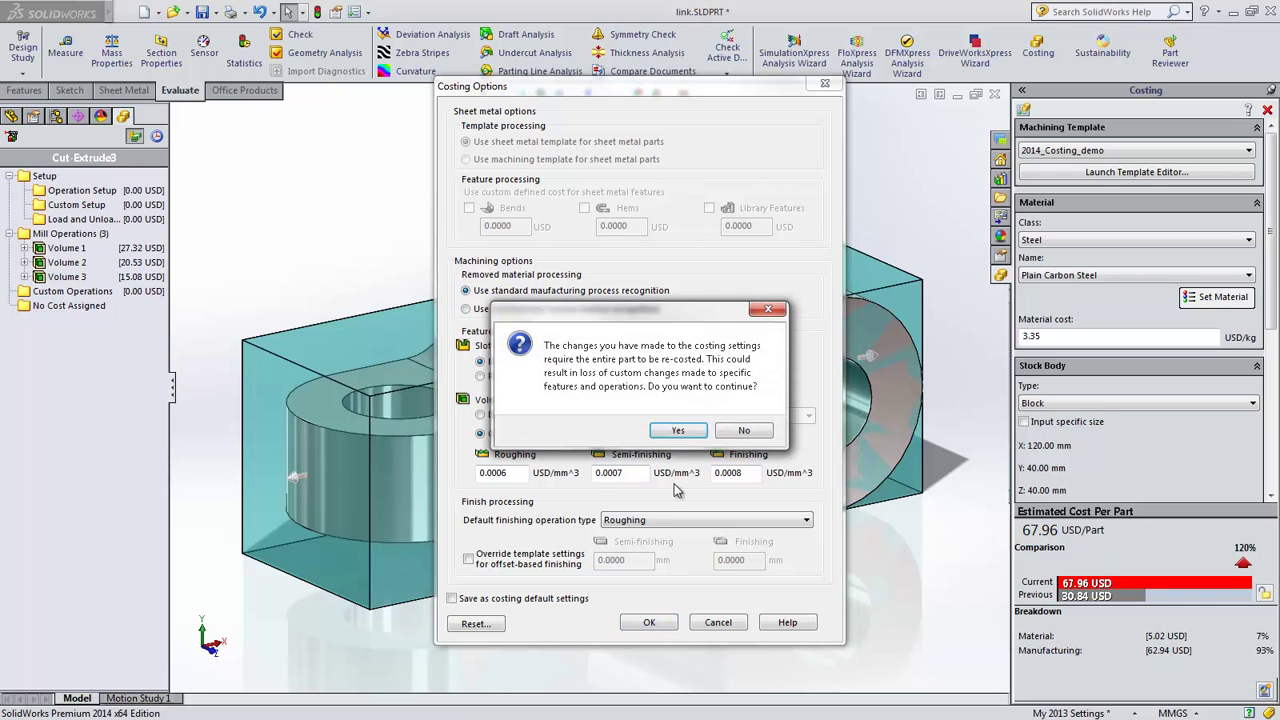
{"action": "left_click", "coordinate": [675, 431]}
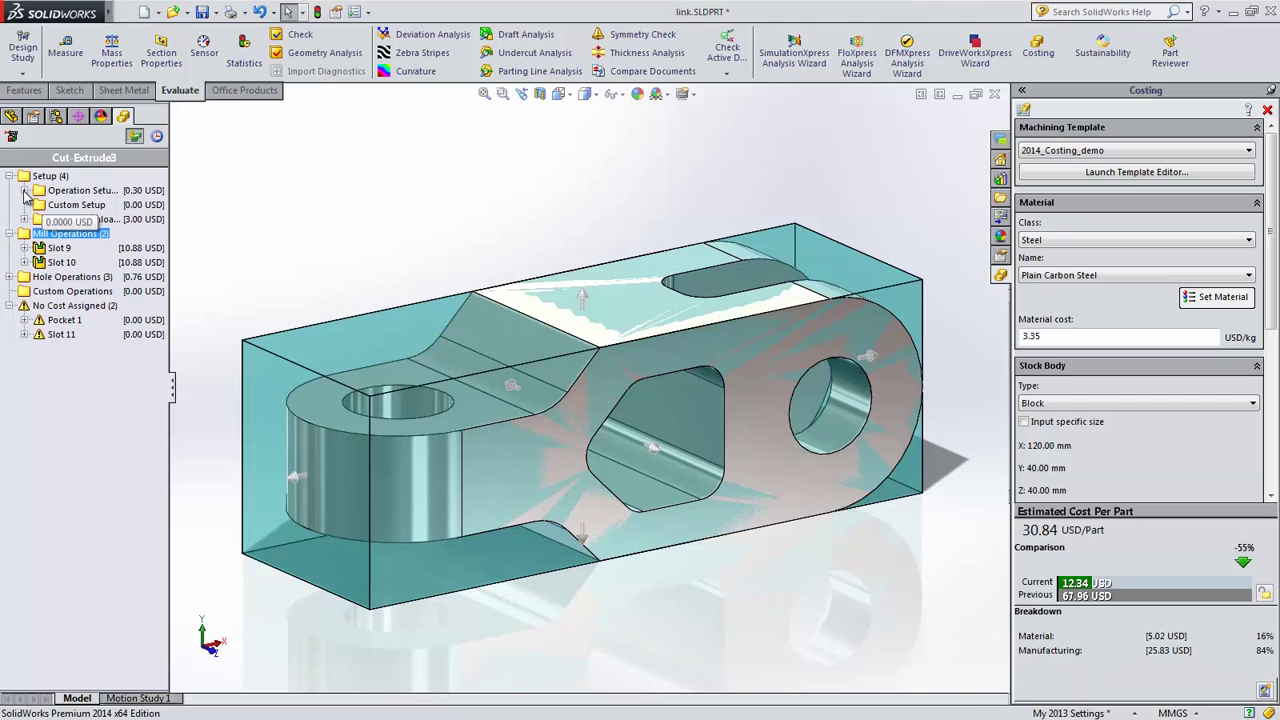
Check the operation and load/unload setup faces, then launch the Template Editor on 2014_Costing_demo
{"action": "left_click", "coordinate": [25, 190]}
{"action": "left_click", "coordinate": [25, 248]}
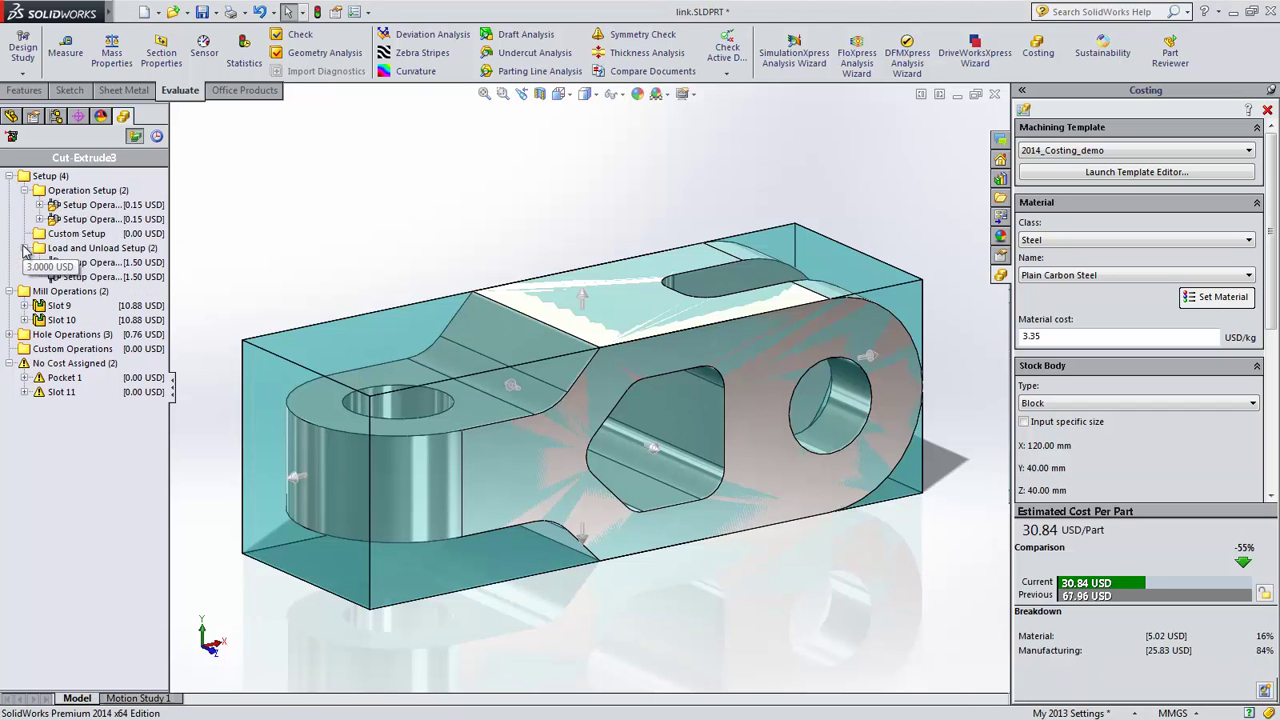
{"action": "left_click", "coordinate": [92, 219]}
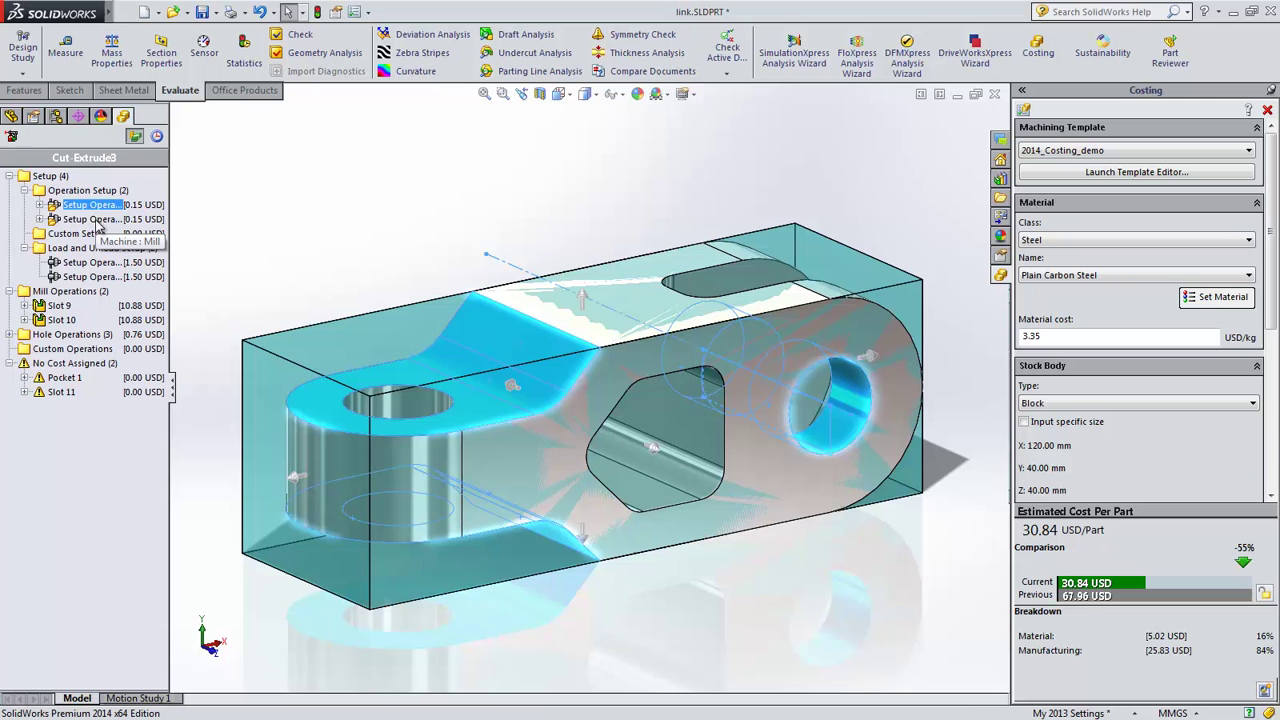
{"action": "left_click", "coordinate": [94, 277]}
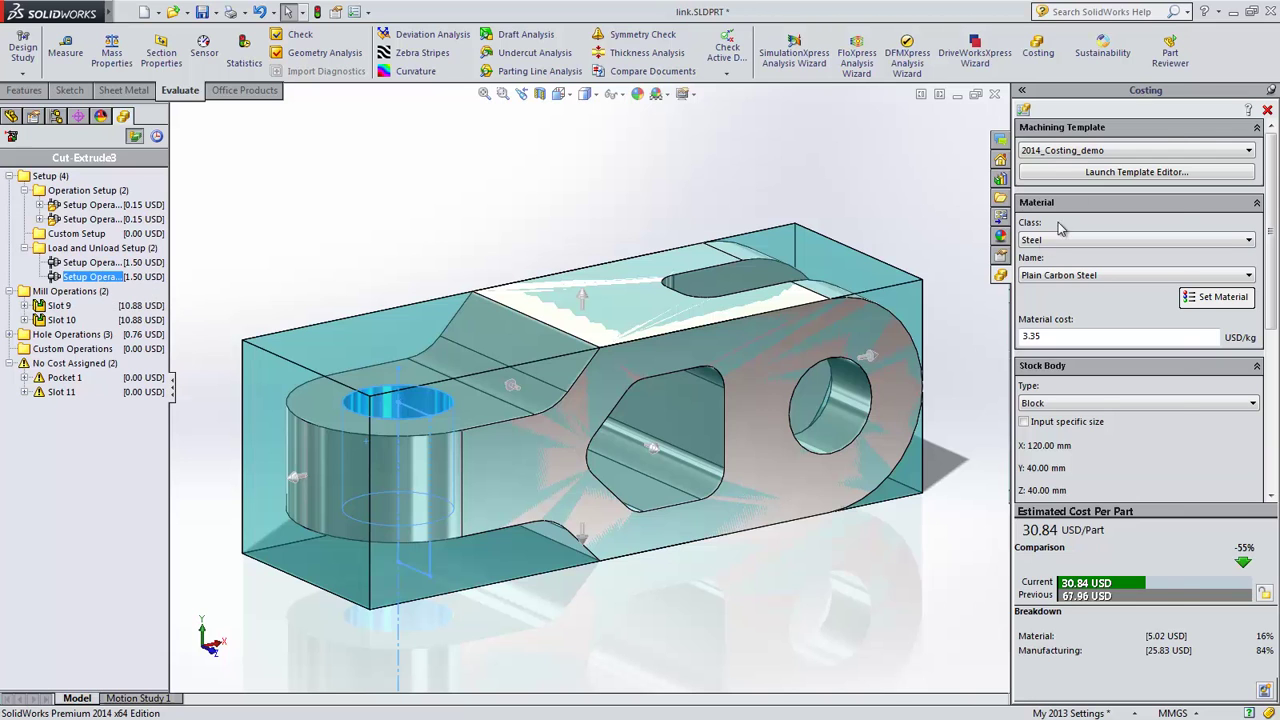
{"action": "left_click", "coordinate": [1086, 172]}
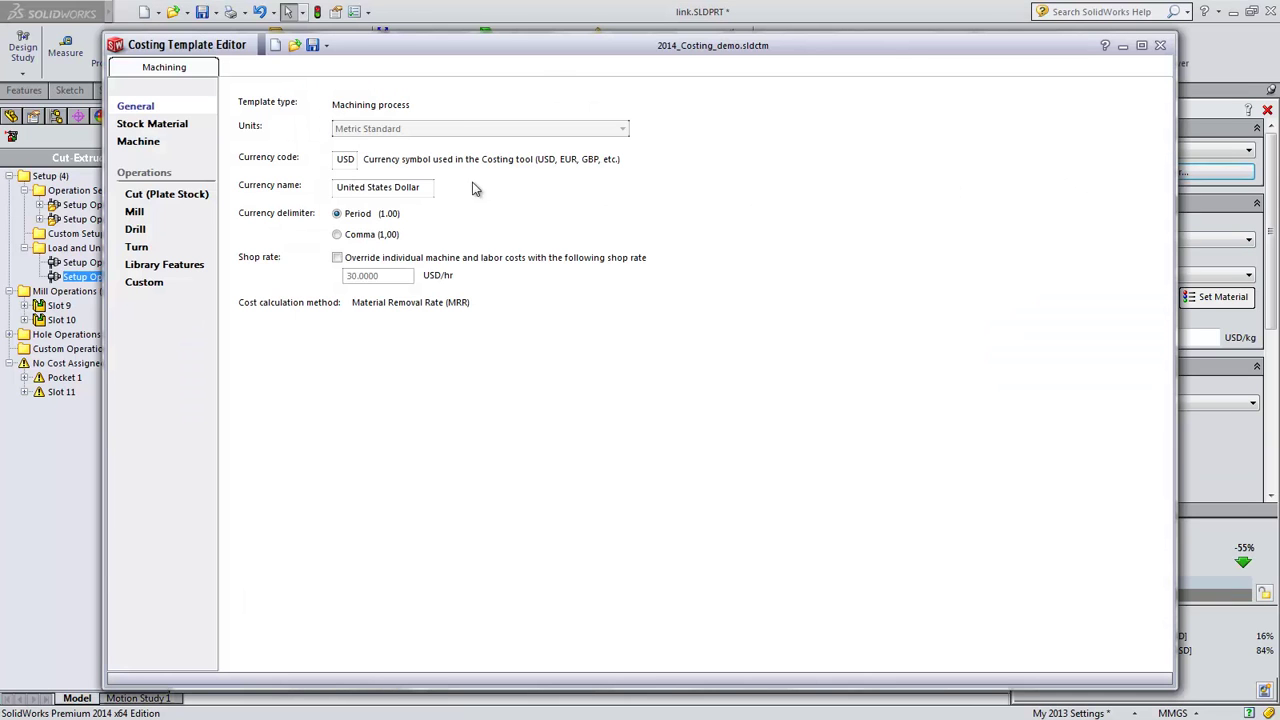
Review the Machine list and Cut (Plate Stock) Water Jet, Plasma and Laser cut-time rates without saving
{"action": "left_click", "coordinate": [146, 143]}
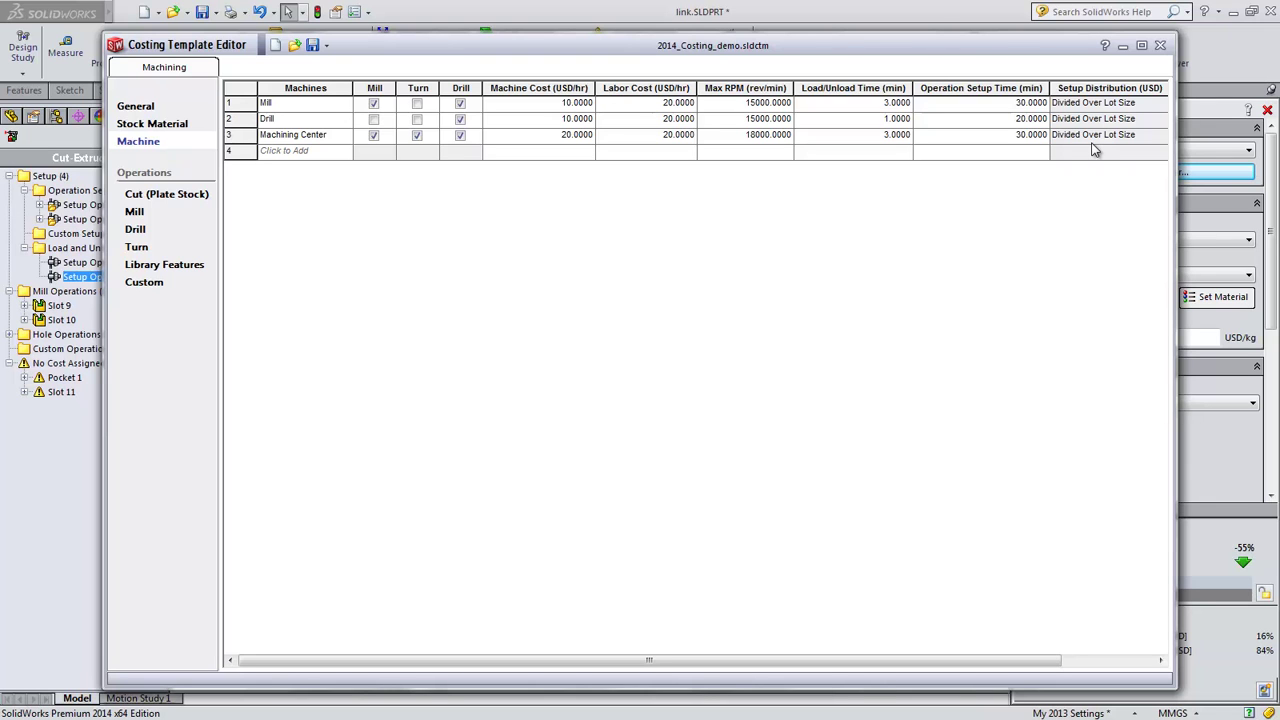
{"action": "left_click", "coordinate": [165, 203]}
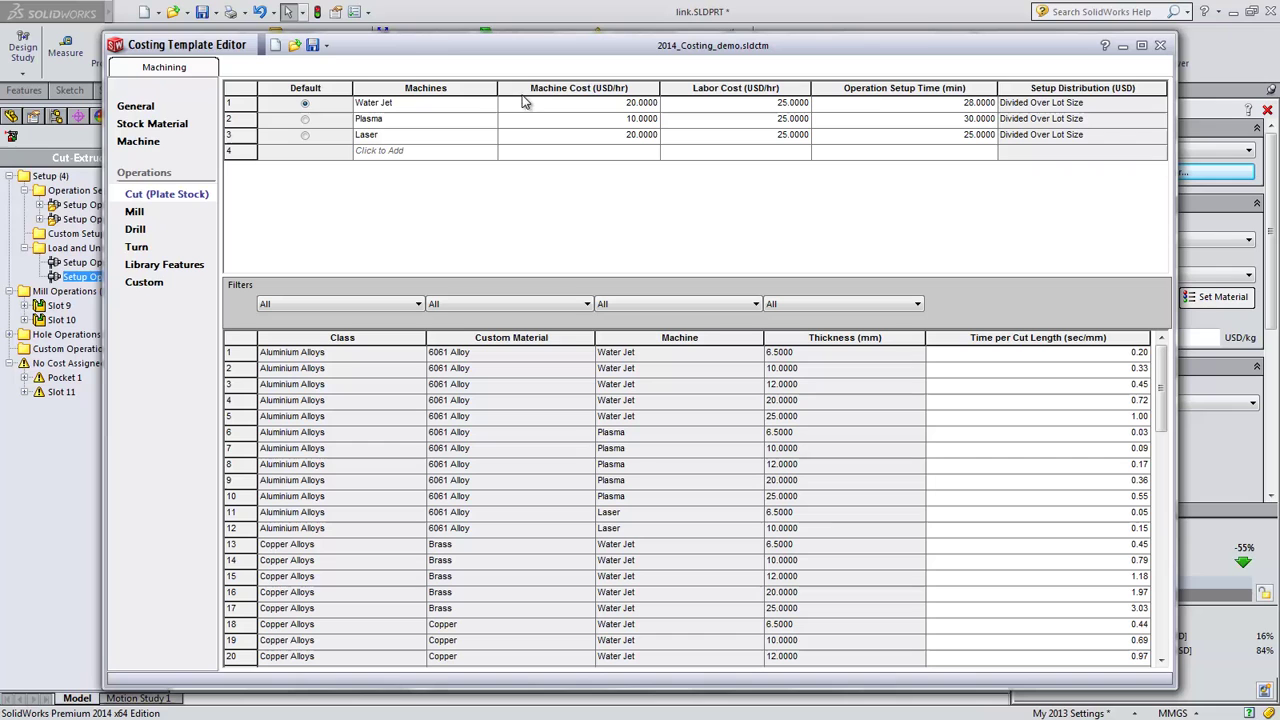
{"action": "left_click", "coordinate": [325, 45]}
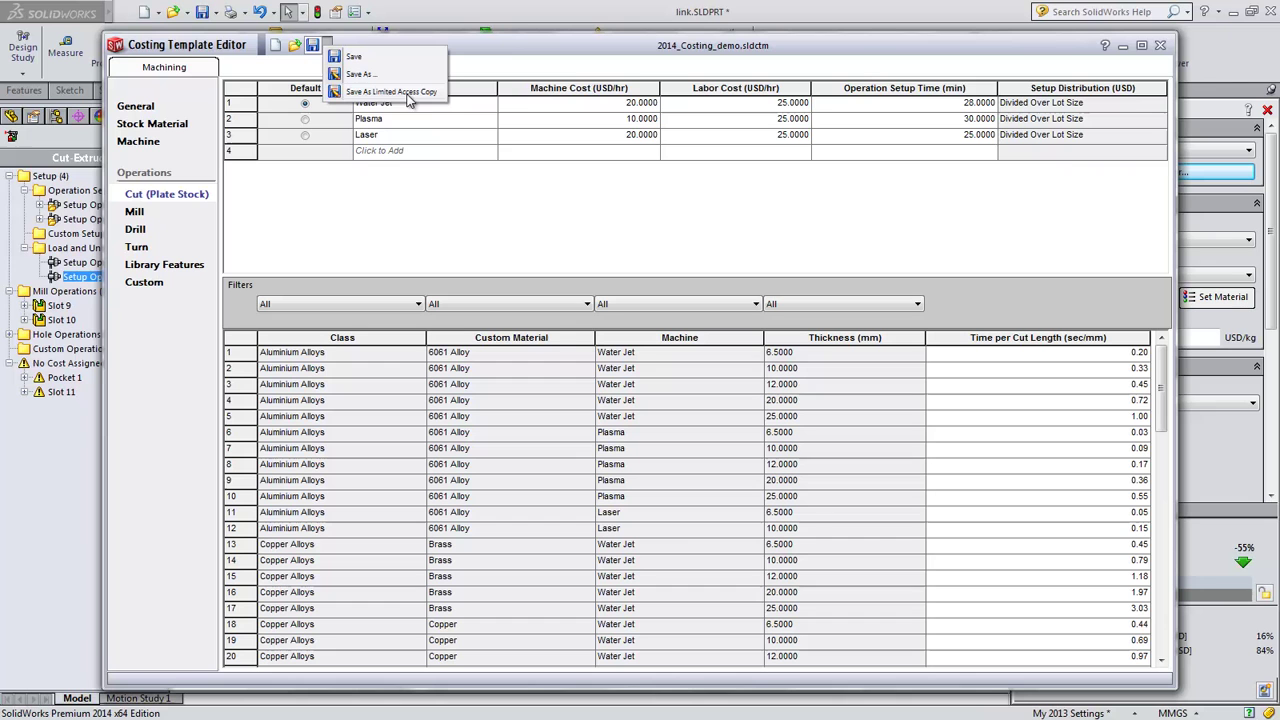
{"action": "left_click", "coordinate": [407, 195]}
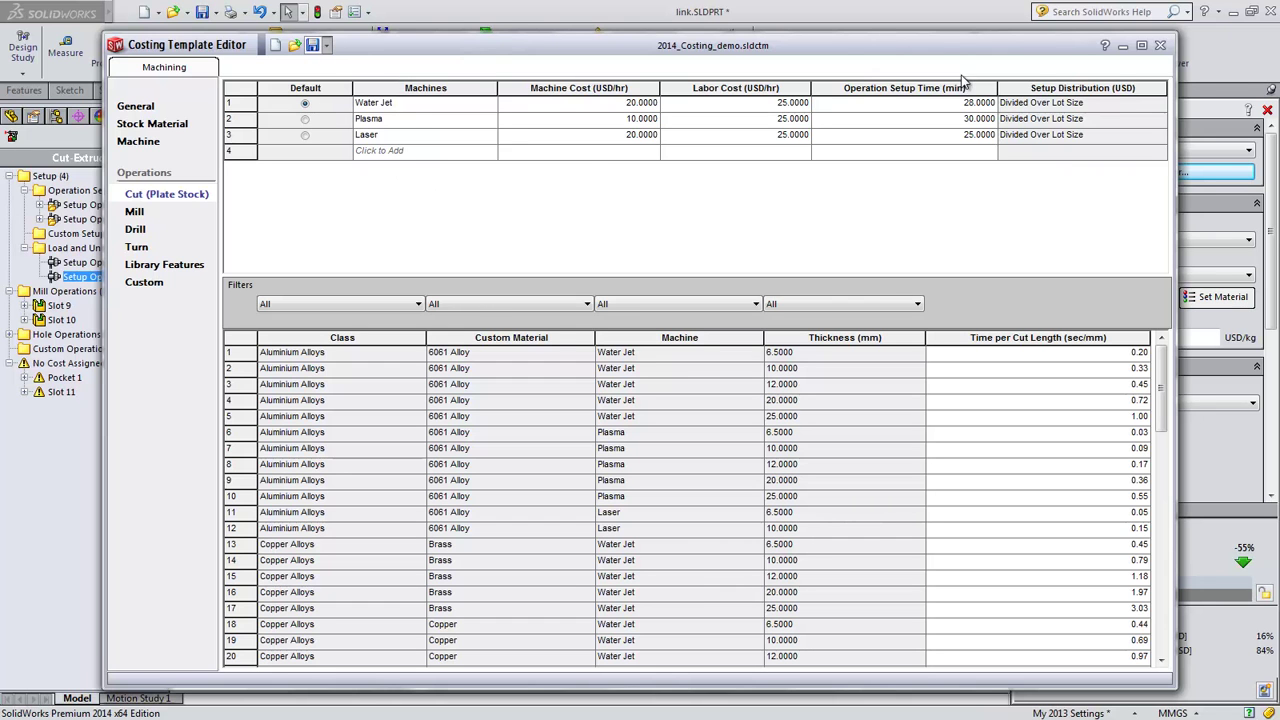
Close the template editor and switch the machining template to 2014_Costing_demo_Limited Access
{"action": "left_click", "coordinate": [1159, 46]}
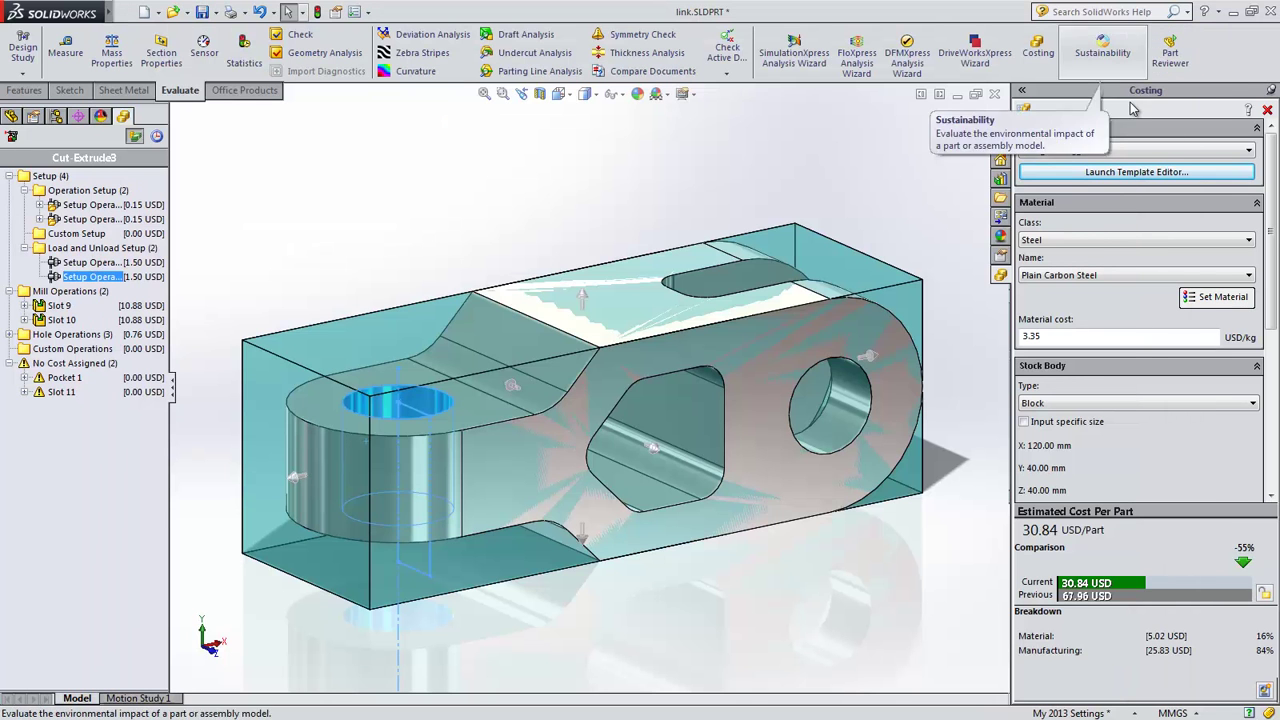
{"action": "left_click", "coordinate": [1094, 152]}
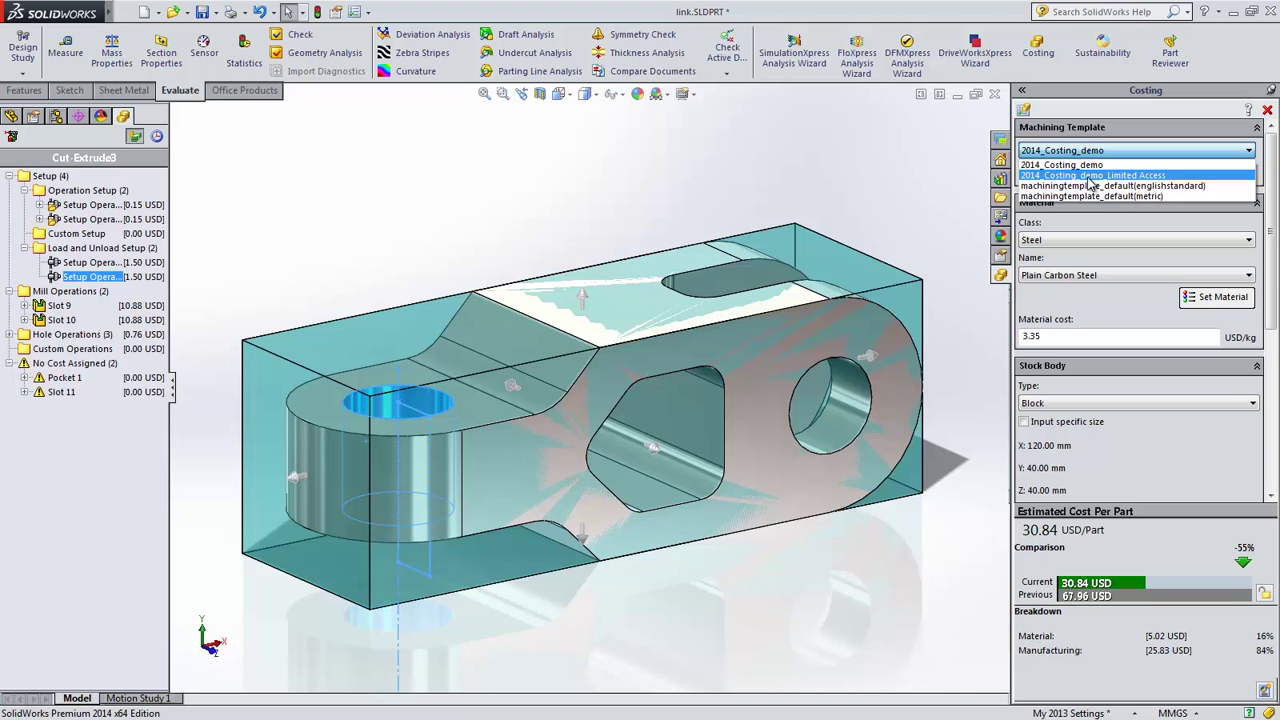
{"action": "left_click", "coordinate": [1092, 176]}
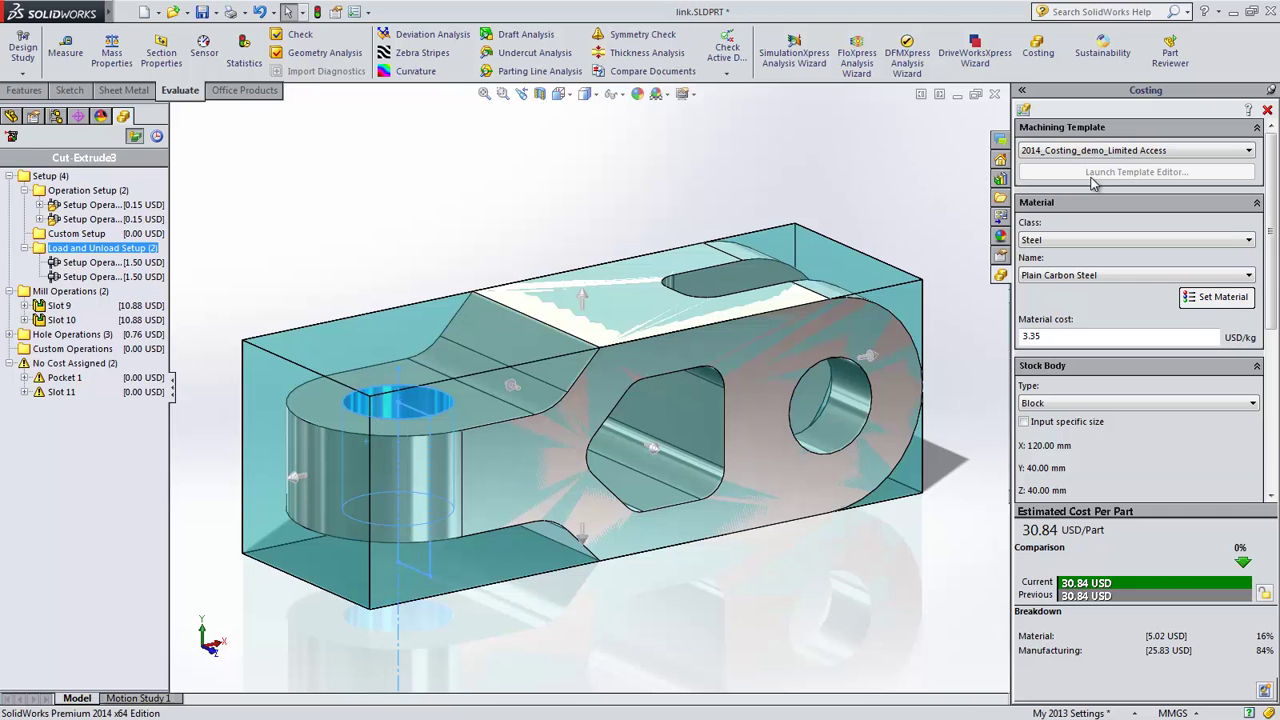
Switch to Cost-Sheet metal.SLDPRT and set Percent scrap to 10%, giving 9.91 USD per part
{"action": "key", "text": "ctrl+Tab"}
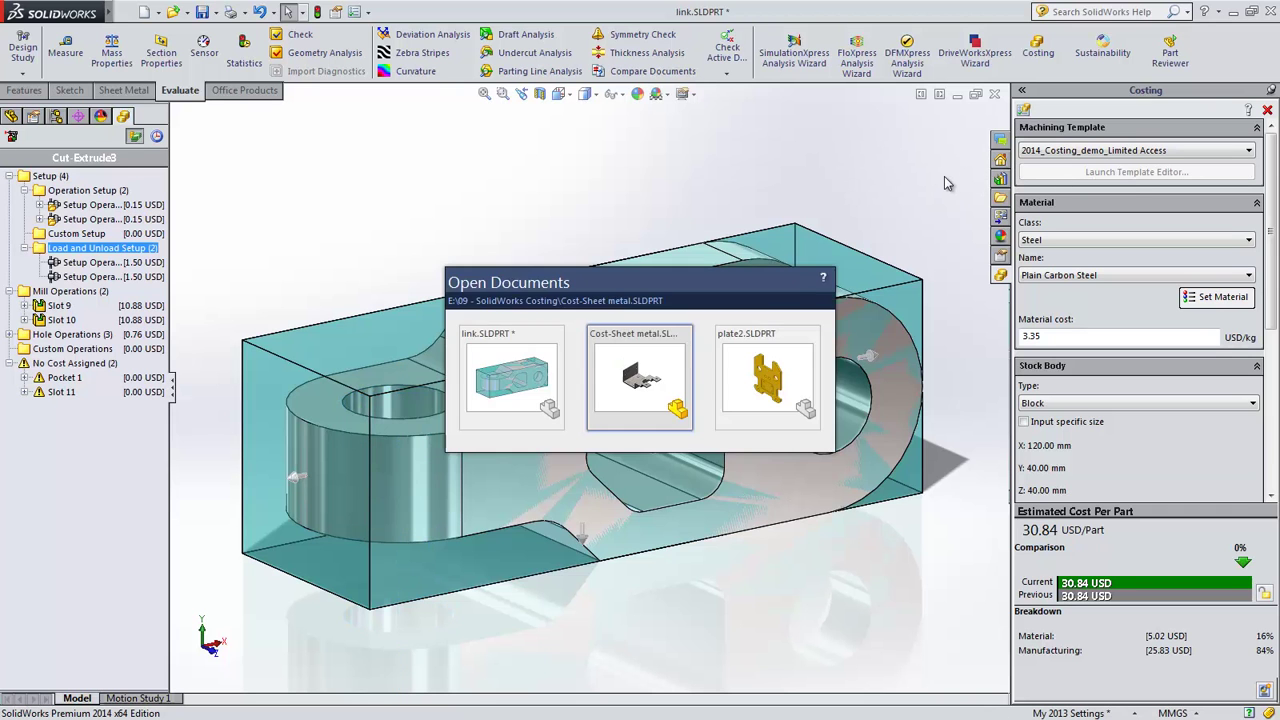
{"action": "left_click", "coordinate": [655, 371]}
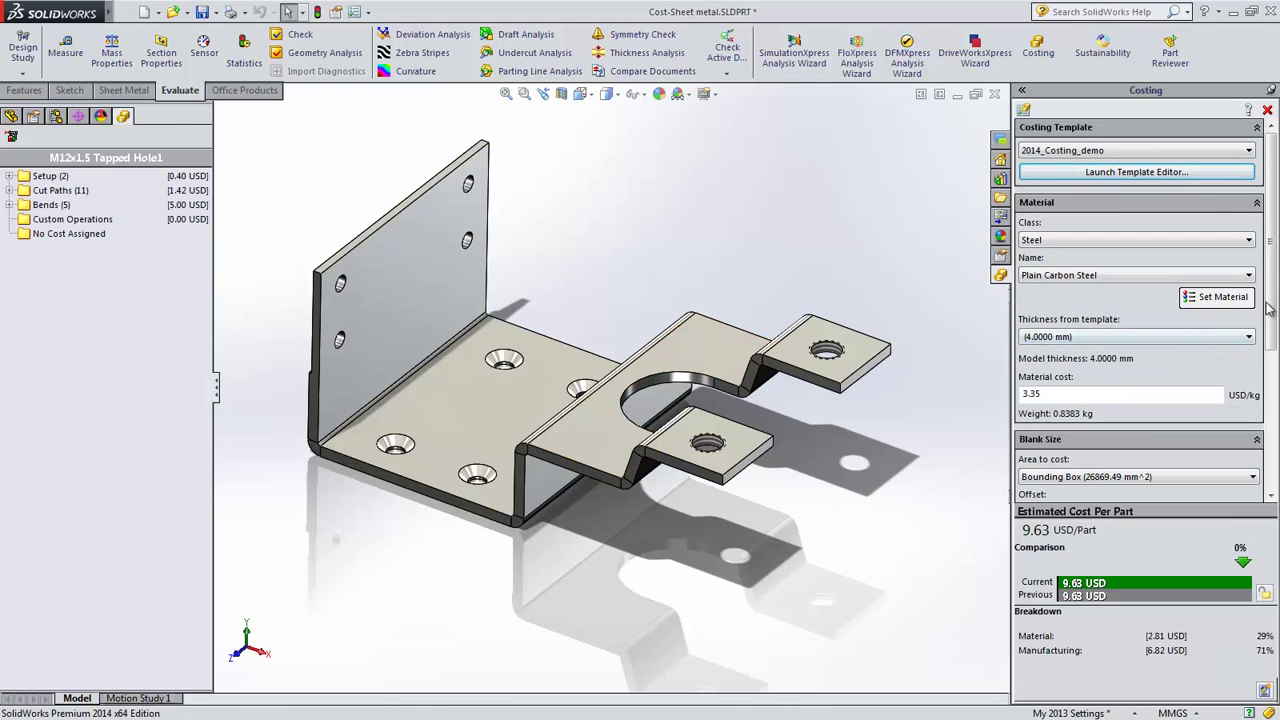
{"action": "scroll", "coordinate": [1079, 378], "scroll_direction": "down", "scroll_amount": 3}
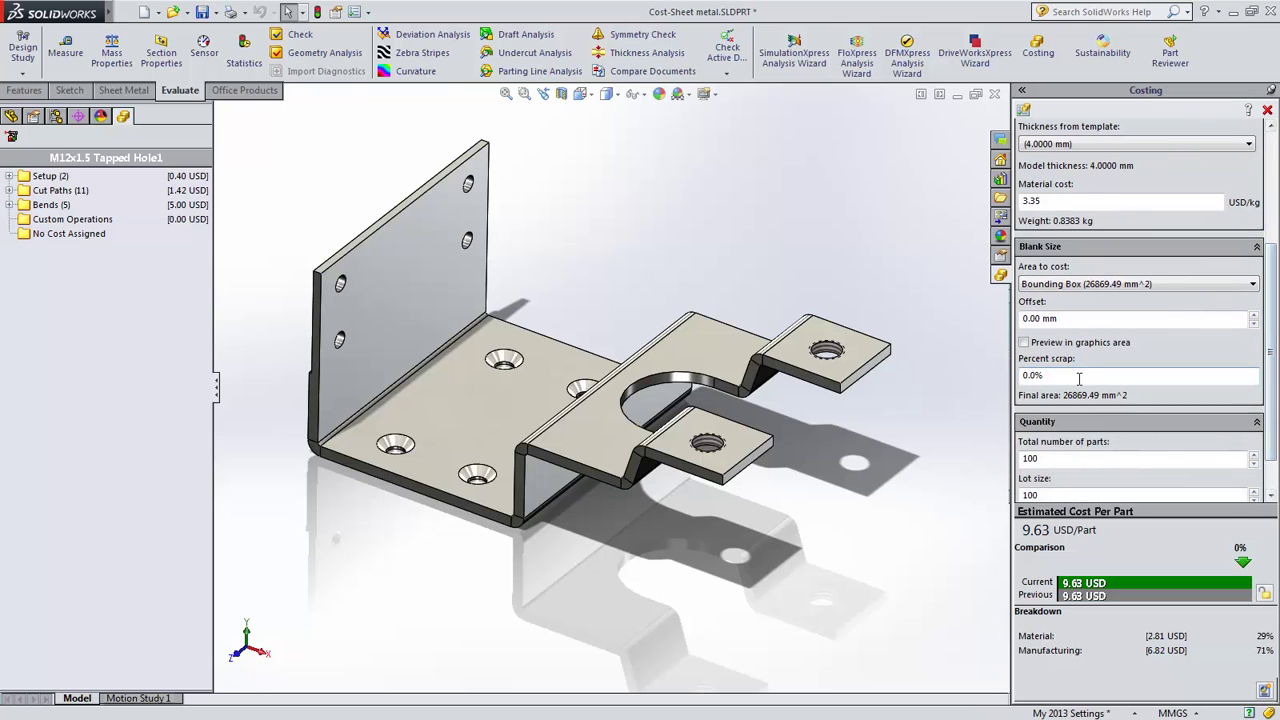
{"action": "double_click", "coordinate": [1032, 376]}
{"action": "type", "text": "10"}
{"action": "key", "text": "Return"}
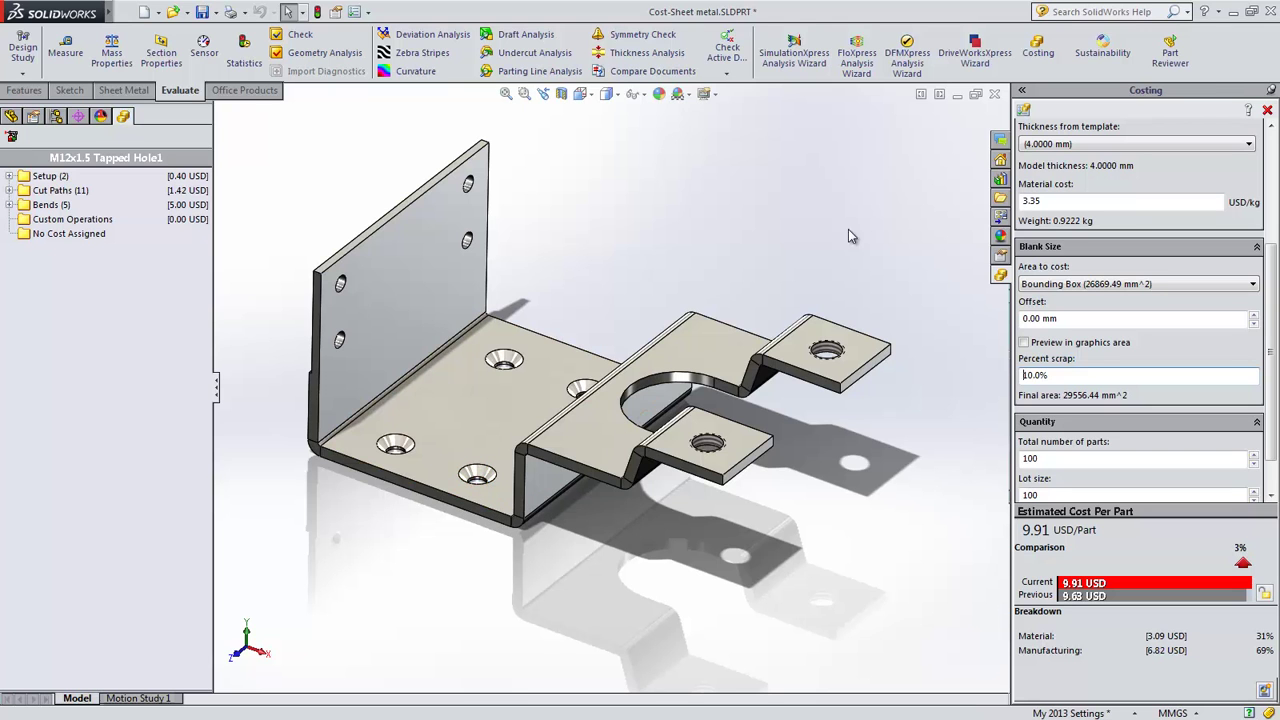
Enable 'Use machining template for sheet metal parts', re-costing the bracket at 78.09 USD from plate stock
{"action": "left_click", "coordinate": [1025, 111]}
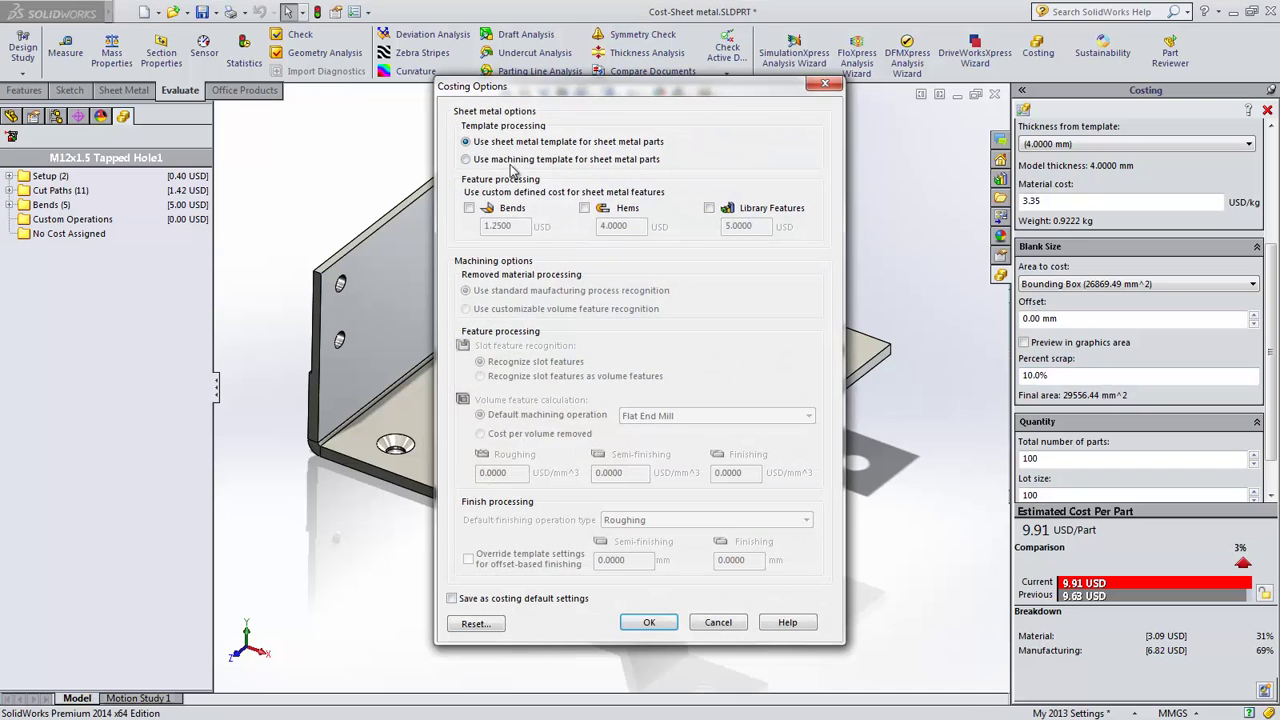
{"action": "left_click", "coordinate": [599, 160]}
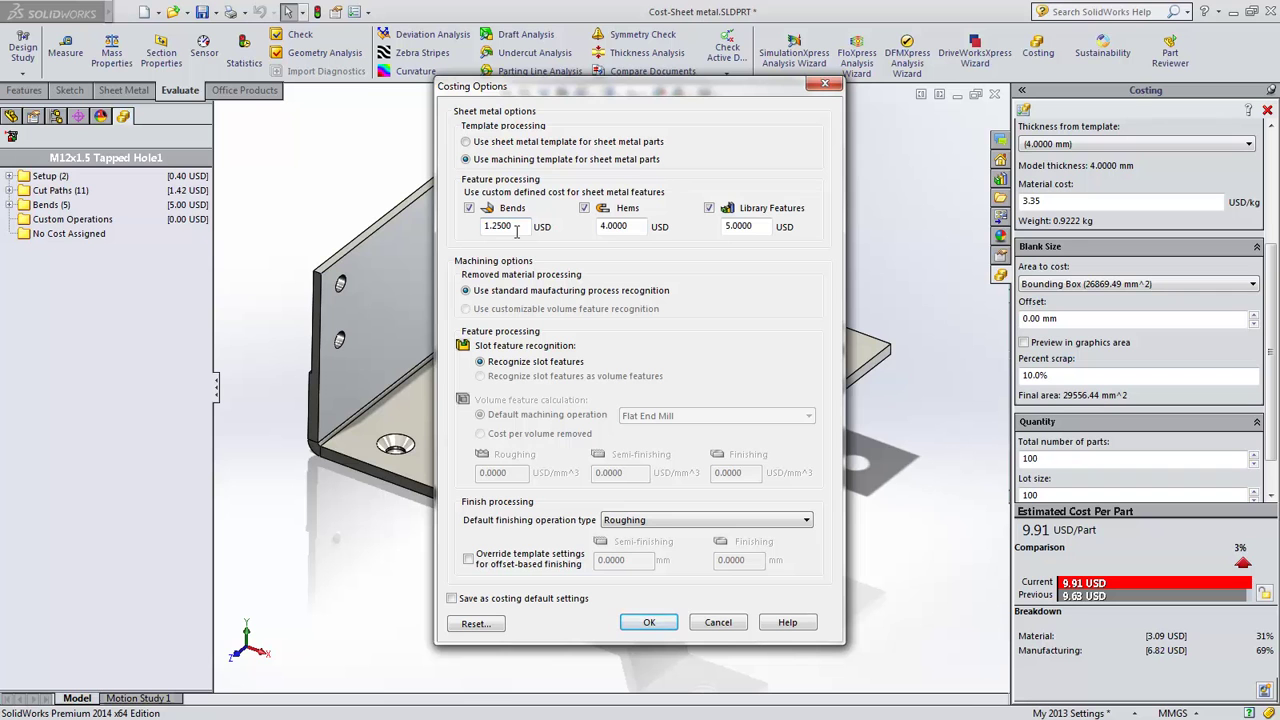
{"action": "left_click", "coordinate": [645, 622]}
{"action": "left_click", "coordinate": [677, 438]}
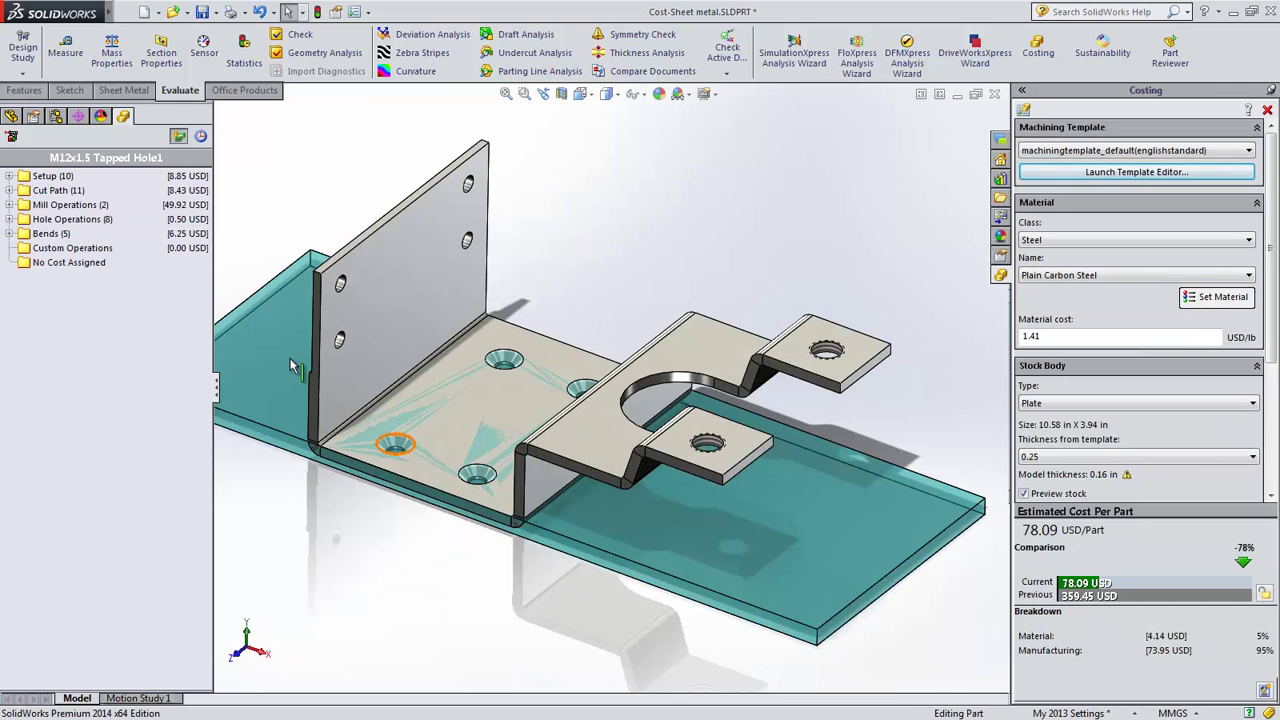
Inspect the bend, hole, milling and water-jet cut path costs, locating Cut Path 5
{"action": "left_click", "coordinate": [9, 233]}
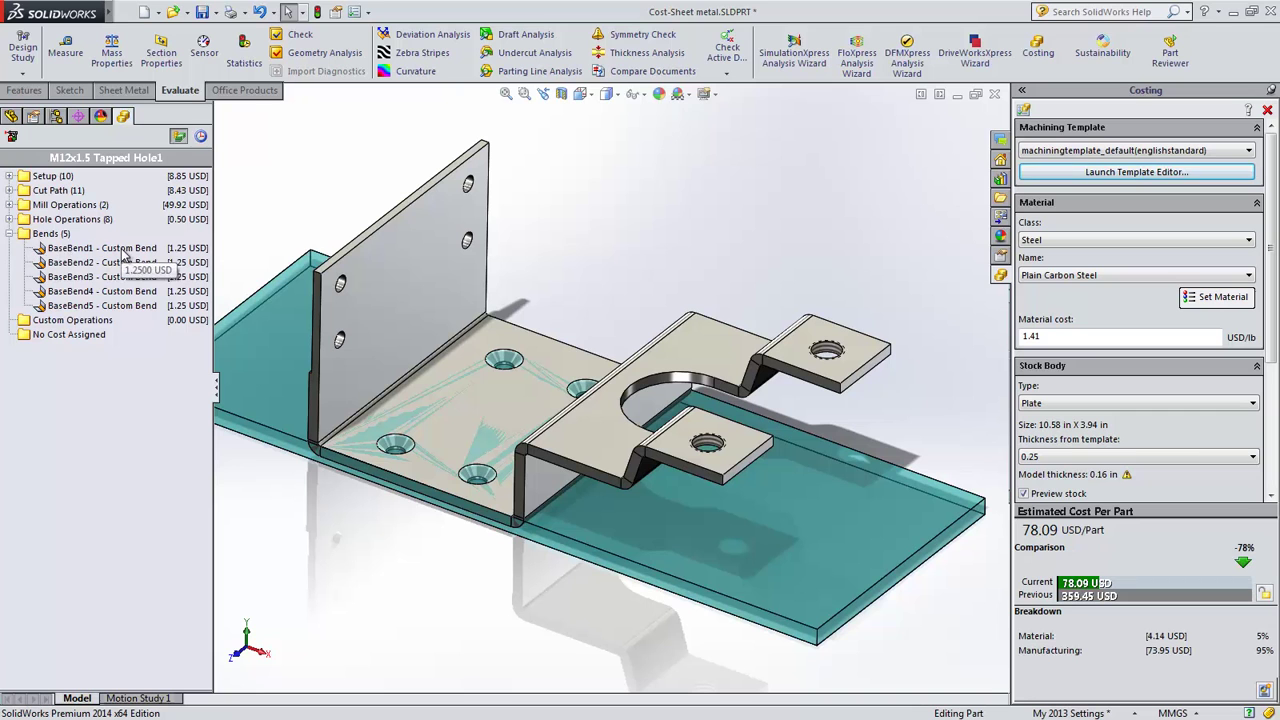
{"action": "left_click", "coordinate": [9, 219]}
{"action": "left_click_drag", "start_coordinate": [57, 262], "coordinate": [50, 274]}
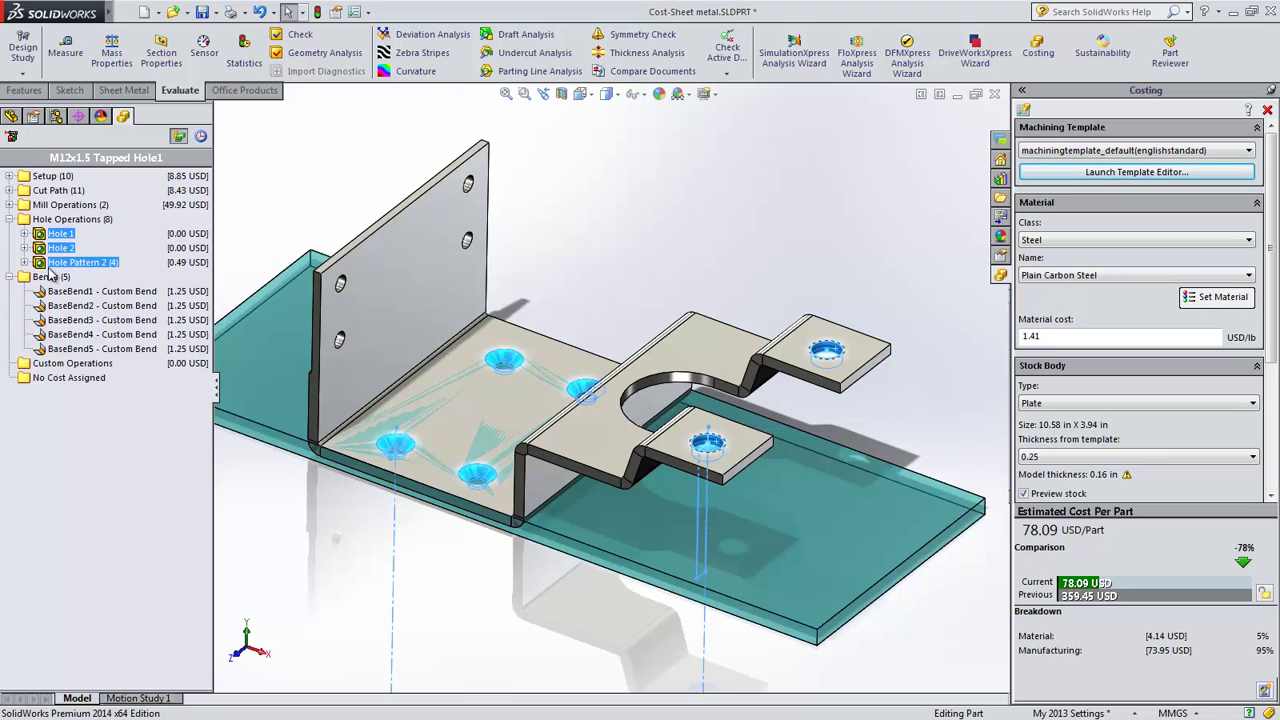
{"action": "left_click", "coordinate": [10, 205]}
{"action": "left_click", "coordinate": [9, 190]}
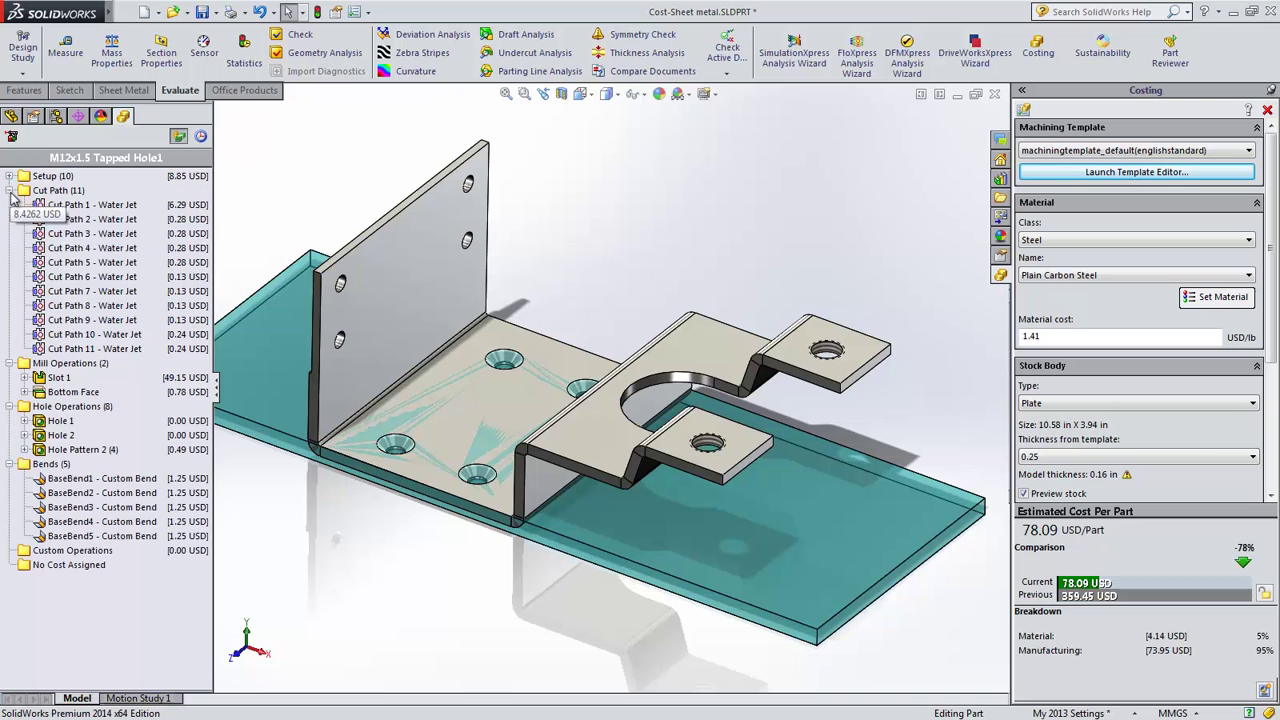
{"action": "left_click", "coordinate": [71, 263]}
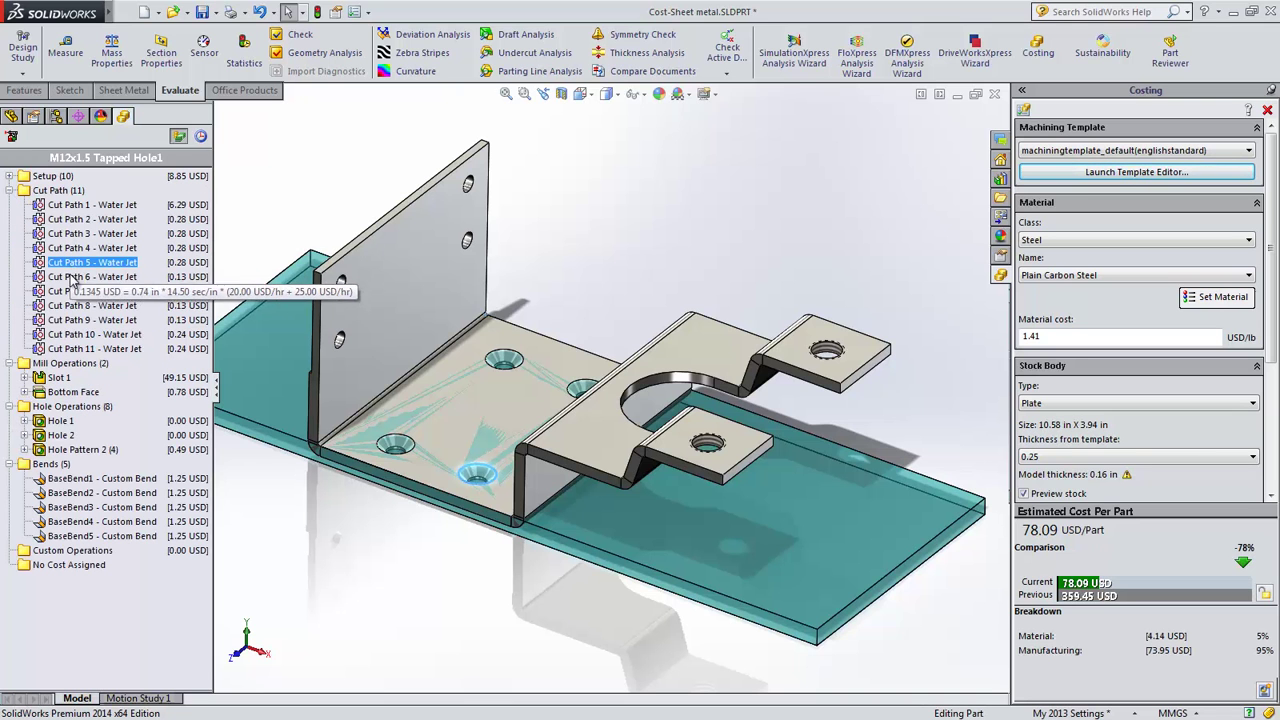
Change Cut Paths 6–9 into a drill operation, lowering the estimate to 77.68 USD
{"action": "left_click", "coordinate": [71, 291]}
{"action": "left_click", "coordinate": [71, 305], "text": "ctrl"}
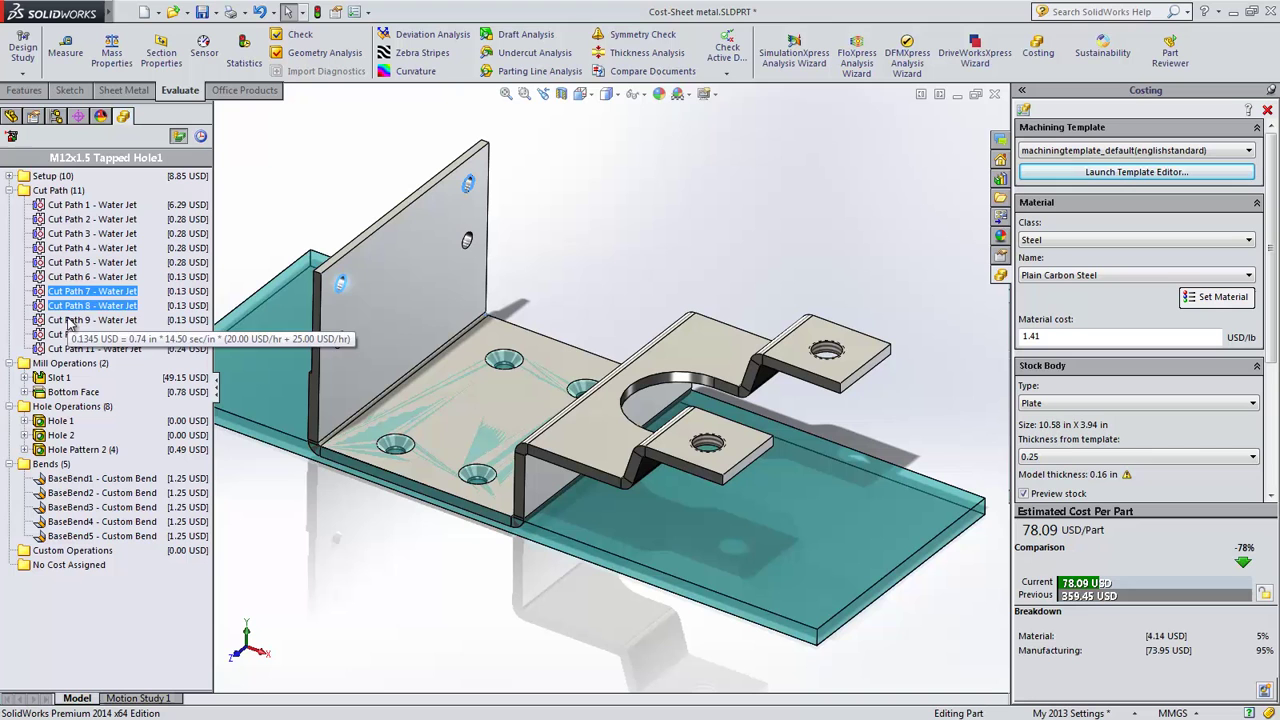
{"action": "left_click", "coordinate": [71, 320], "text": "ctrl"}
{"action": "left_click", "coordinate": [71, 277], "text": "ctrl"}
{"action": "right_click", "coordinate": [68, 284]}
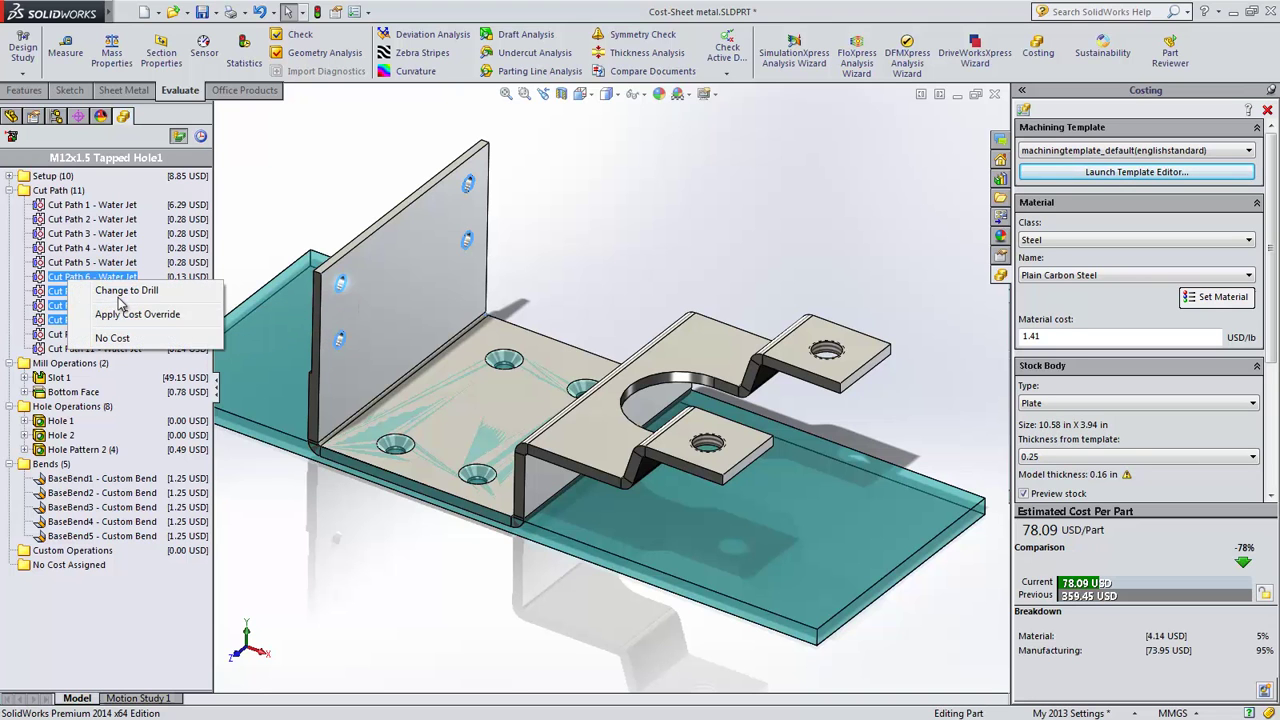
{"action": "left_click", "coordinate": [100, 290]}
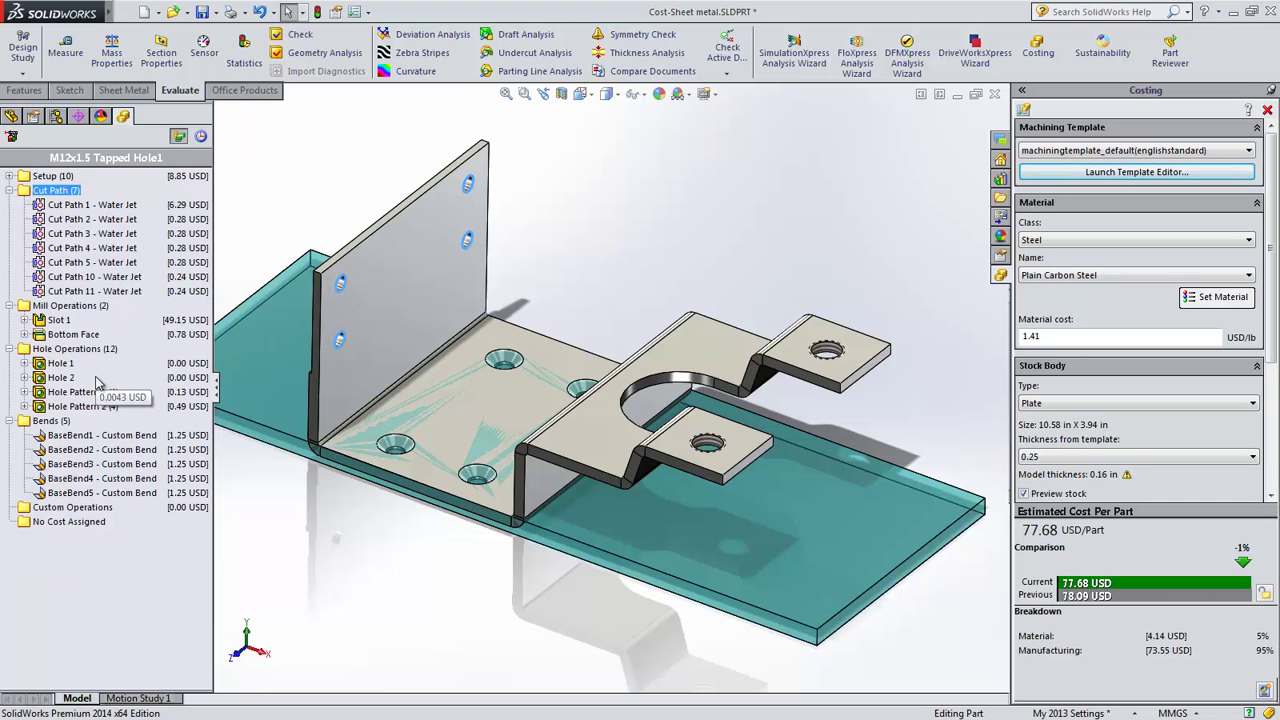
Inspect the new hole pattern's cost and locate Slot 1 on the part
{"action": "left_click", "coordinate": [61, 363]}
{"action": "left_click", "coordinate": [83, 406], "text": "shift"}
{"action": "left_click", "coordinate": [45, 421], "text": "ctrl"}
{"action": "left_click", "coordinate": [58, 320]}
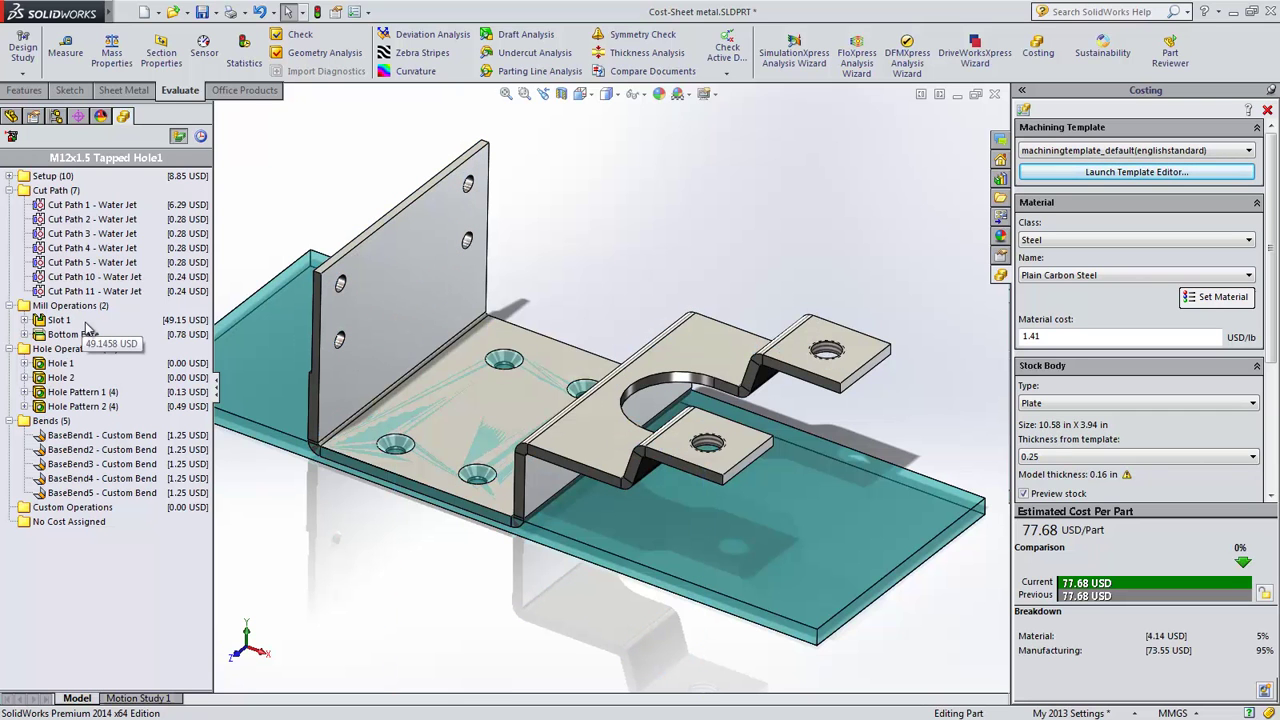
Switch to plate2.SLDPRT and cost it in Steel, Plain Carbon Steel, at 46.93 USD per part
{"action": "key", "text": "ctrl+Tab"}
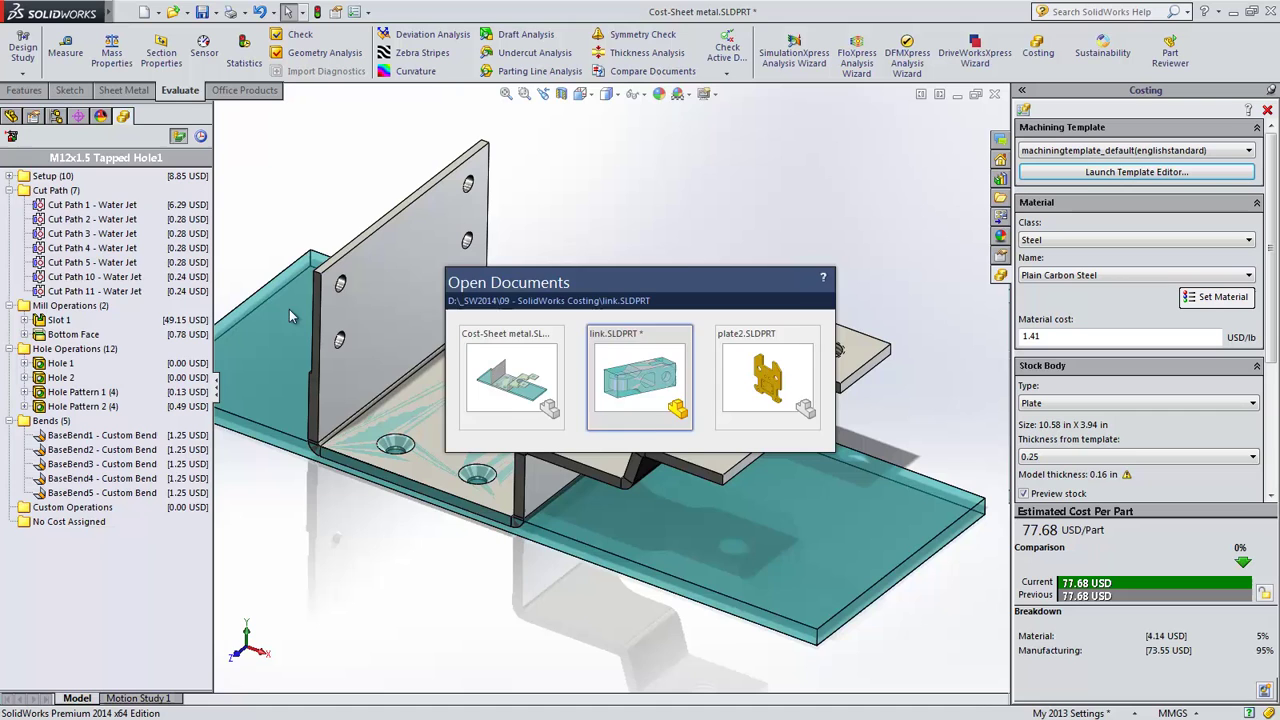
{"action": "left_click", "coordinate": [785, 395]}
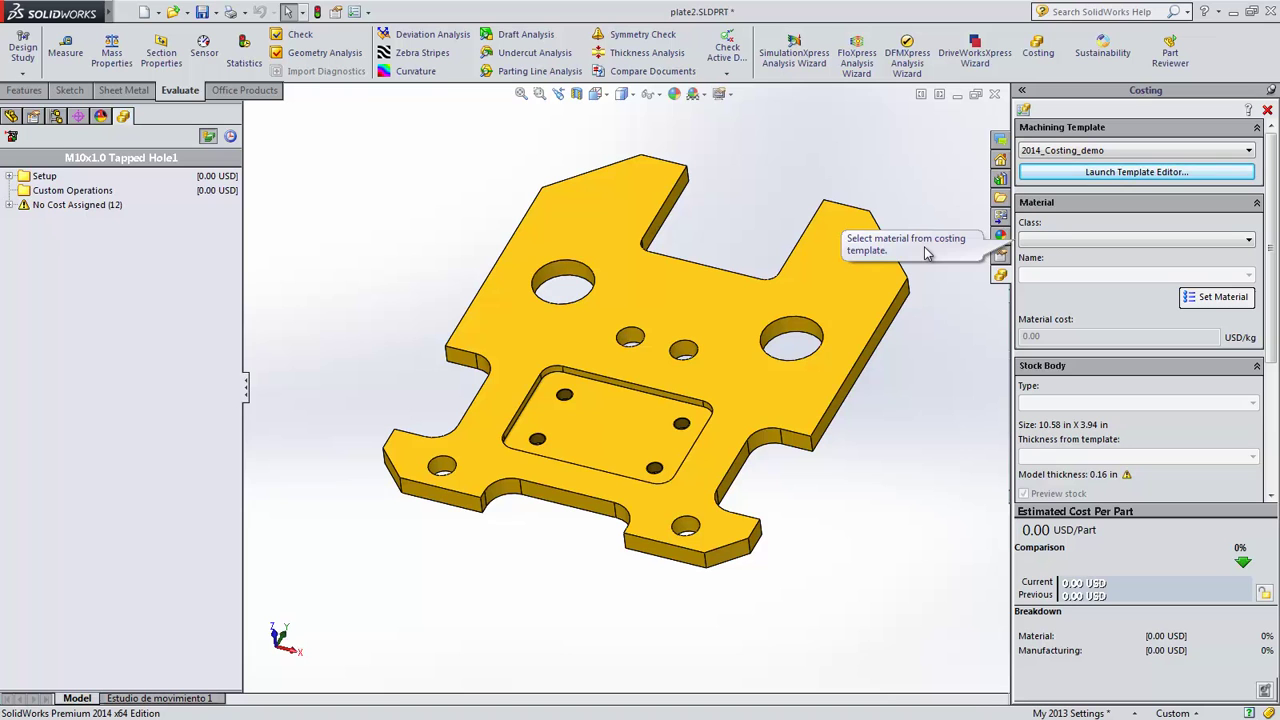
{"action": "left_click", "coordinate": [1040, 243]}
{"action": "left_click", "coordinate": [1047, 256]}
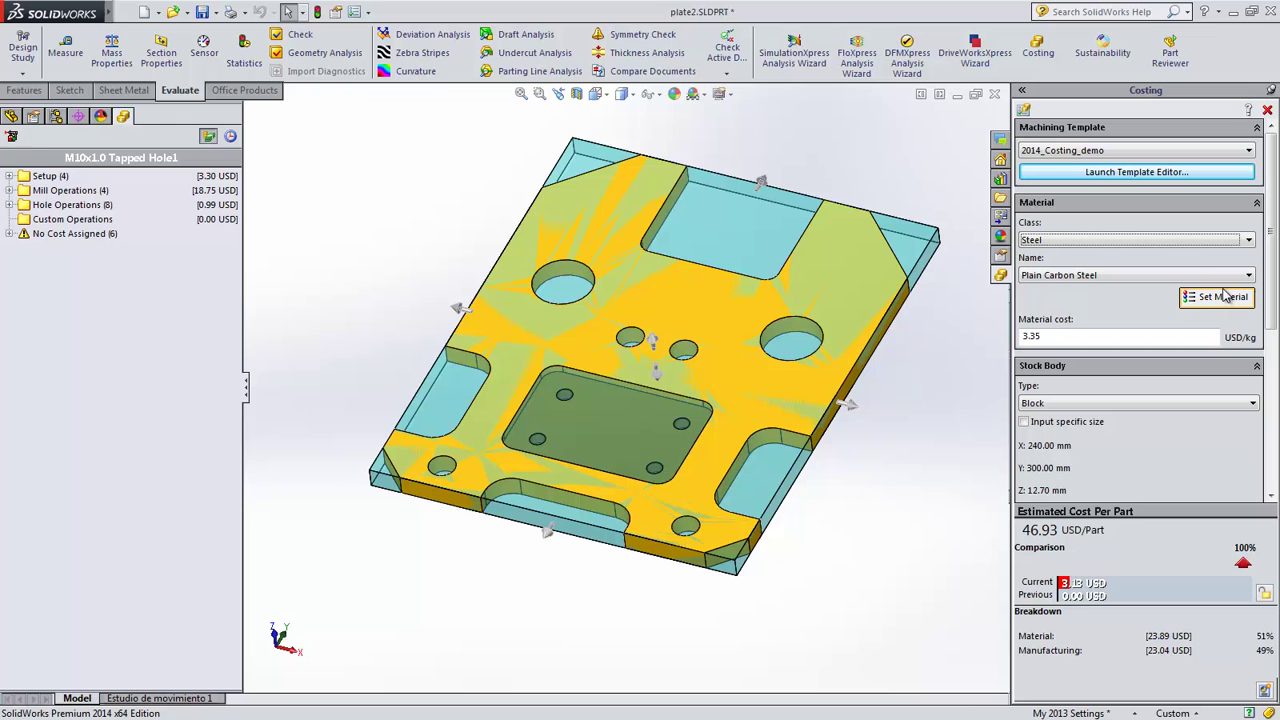
{"action": "left_click", "coordinate": [1212, 304]}
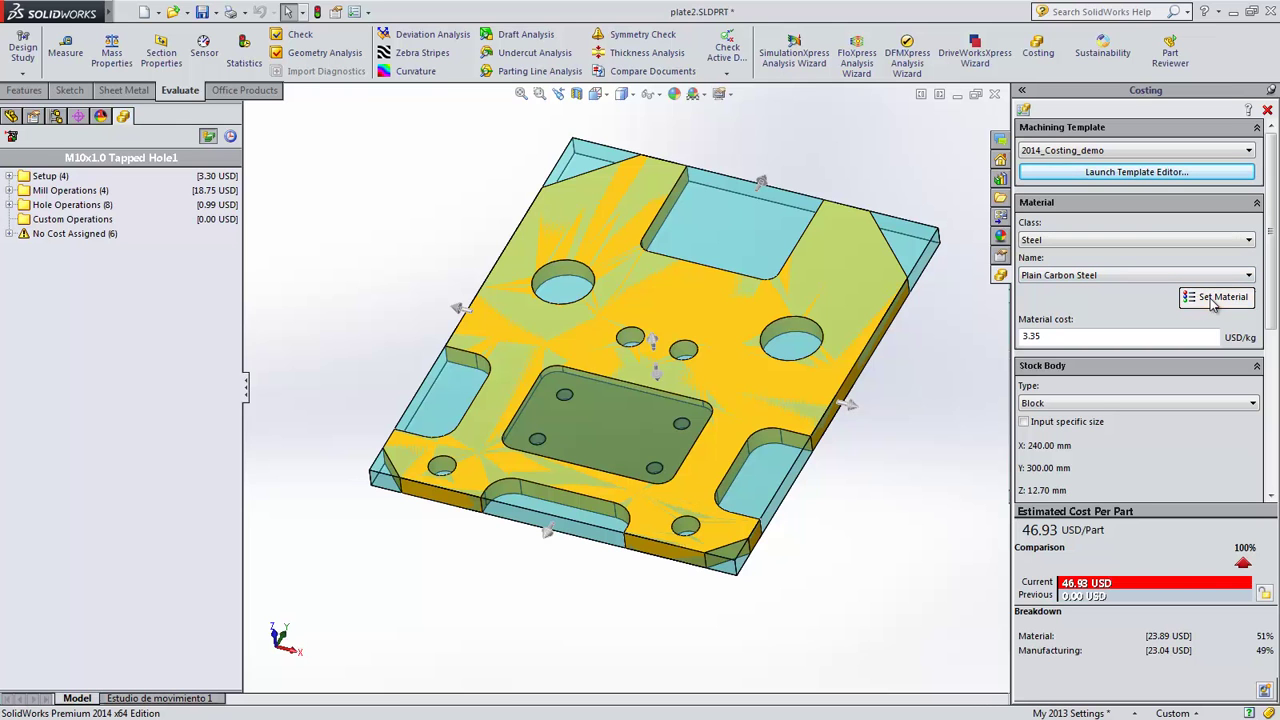
Switch the six uncosted slots and holes from Block to Plate stock and re-cost to 55.86 USD
{"action": "left_click", "coordinate": [10, 116]}
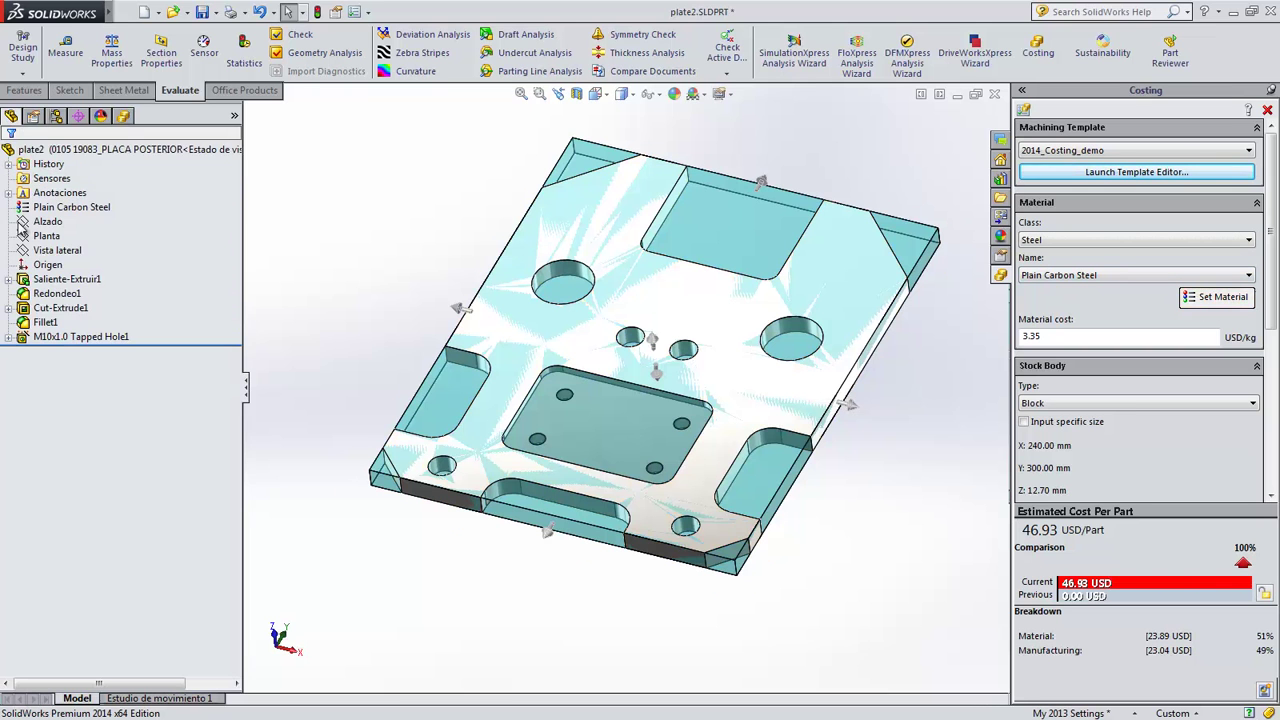
{"action": "left_click", "coordinate": [123, 117]}
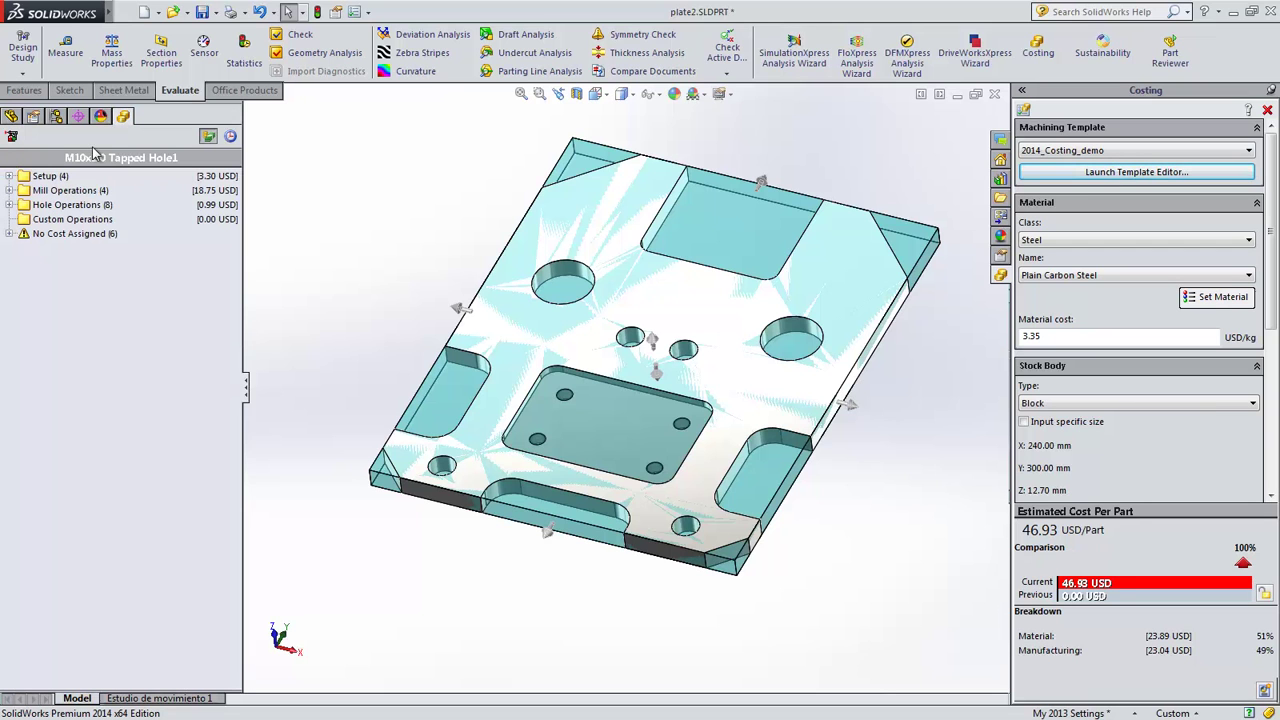
{"action": "left_click", "coordinate": [10, 234]}
{"action": "left_click", "coordinate": [58, 248]}
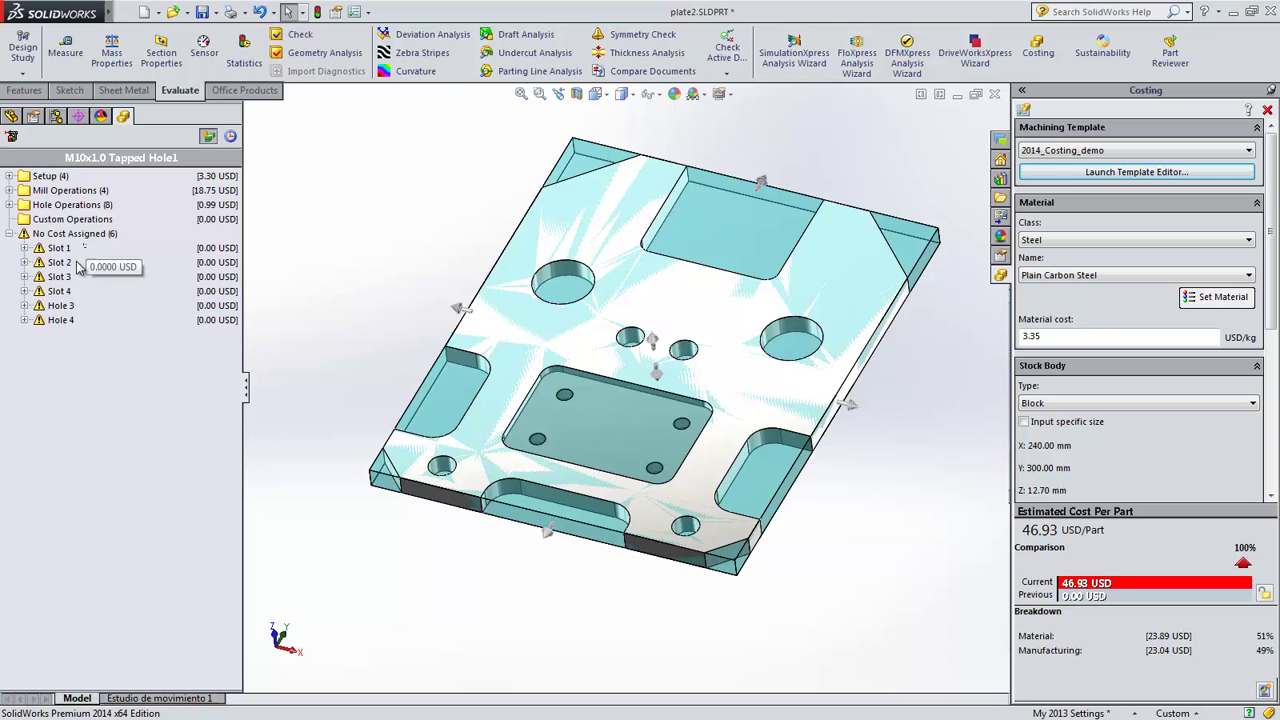
{"action": "left_click", "coordinate": [62, 320], "text": "shift"}
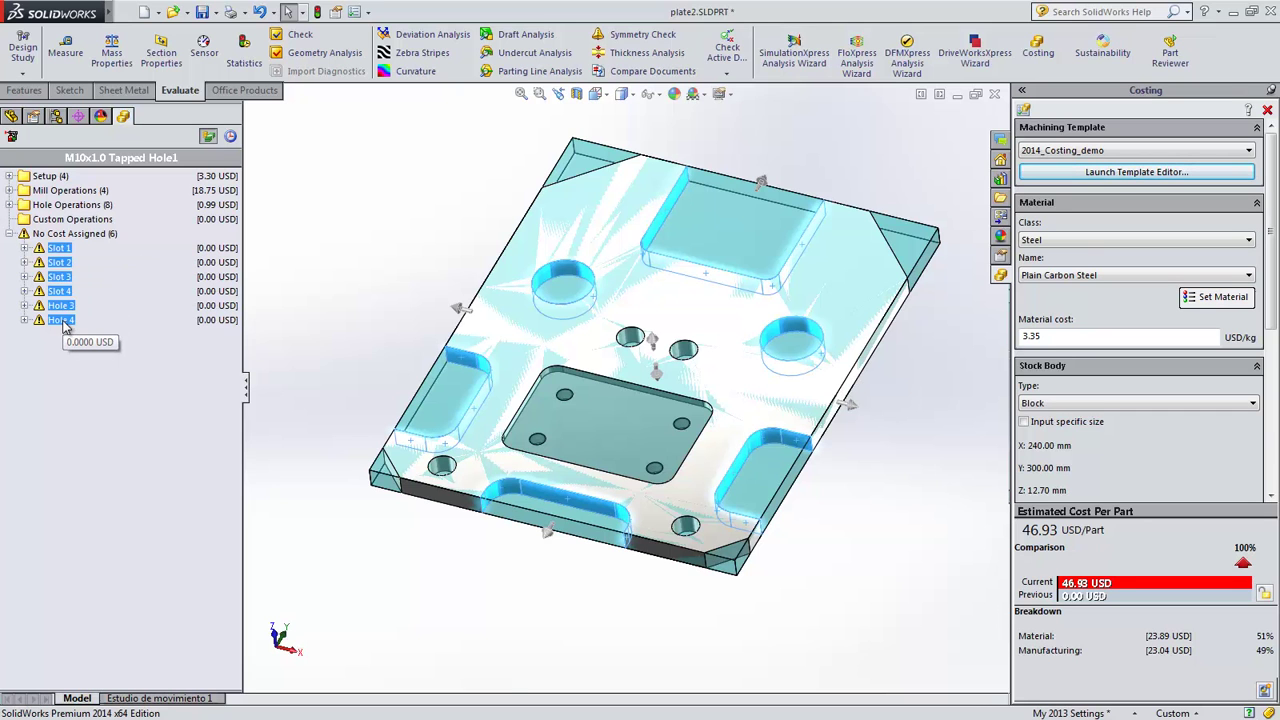
{"action": "left_click", "coordinate": [1067, 405]}
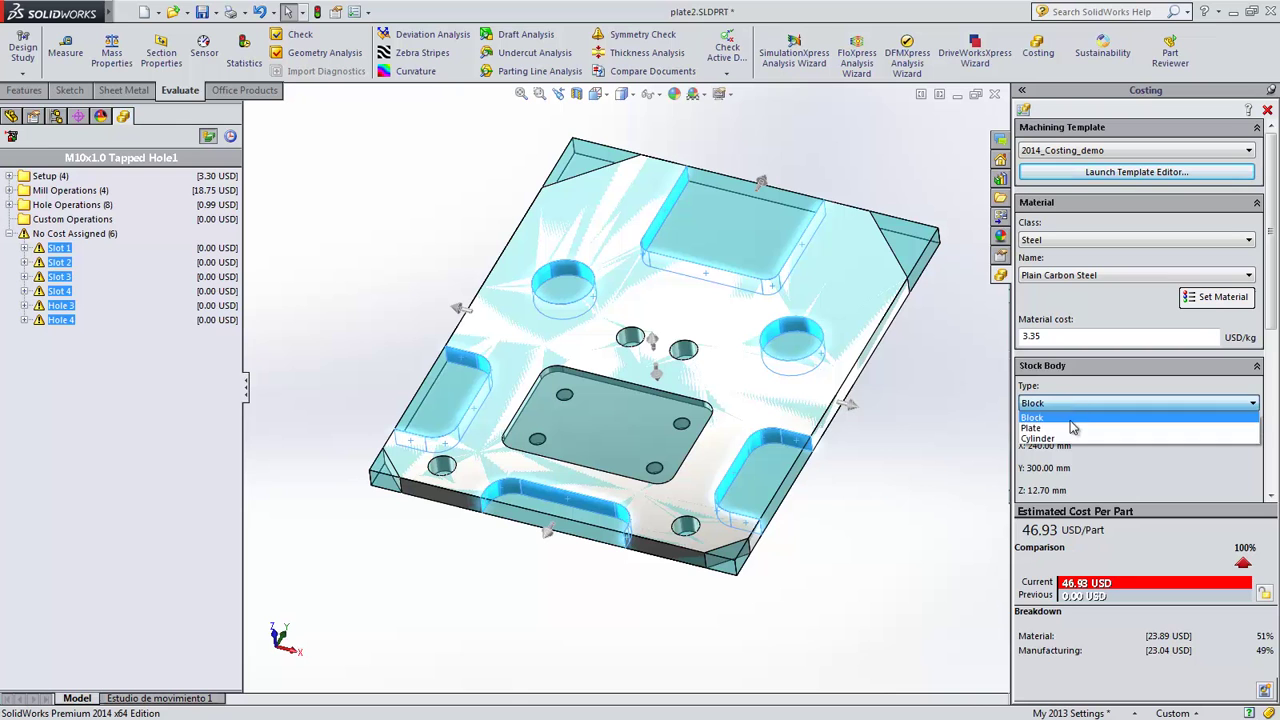
{"action": "left_click", "coordinate": [1070, 430]}
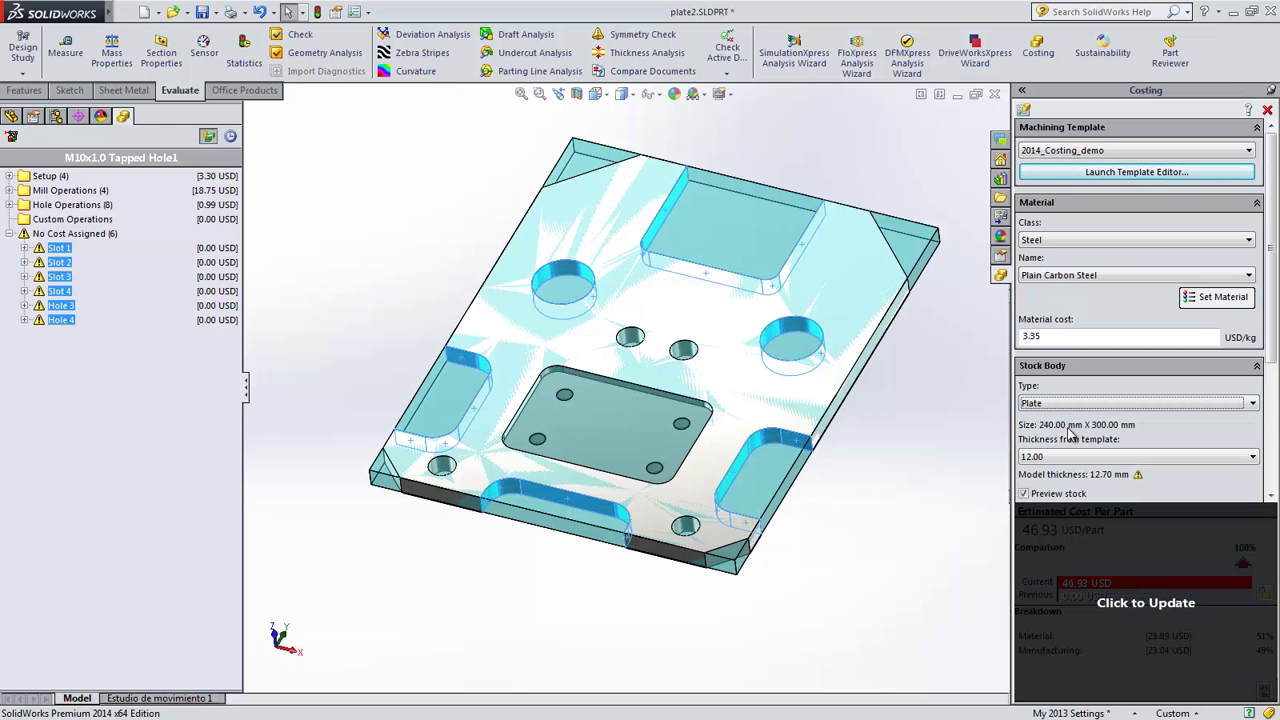
{"action": "left_click", "coordinate": [1113, 597]}
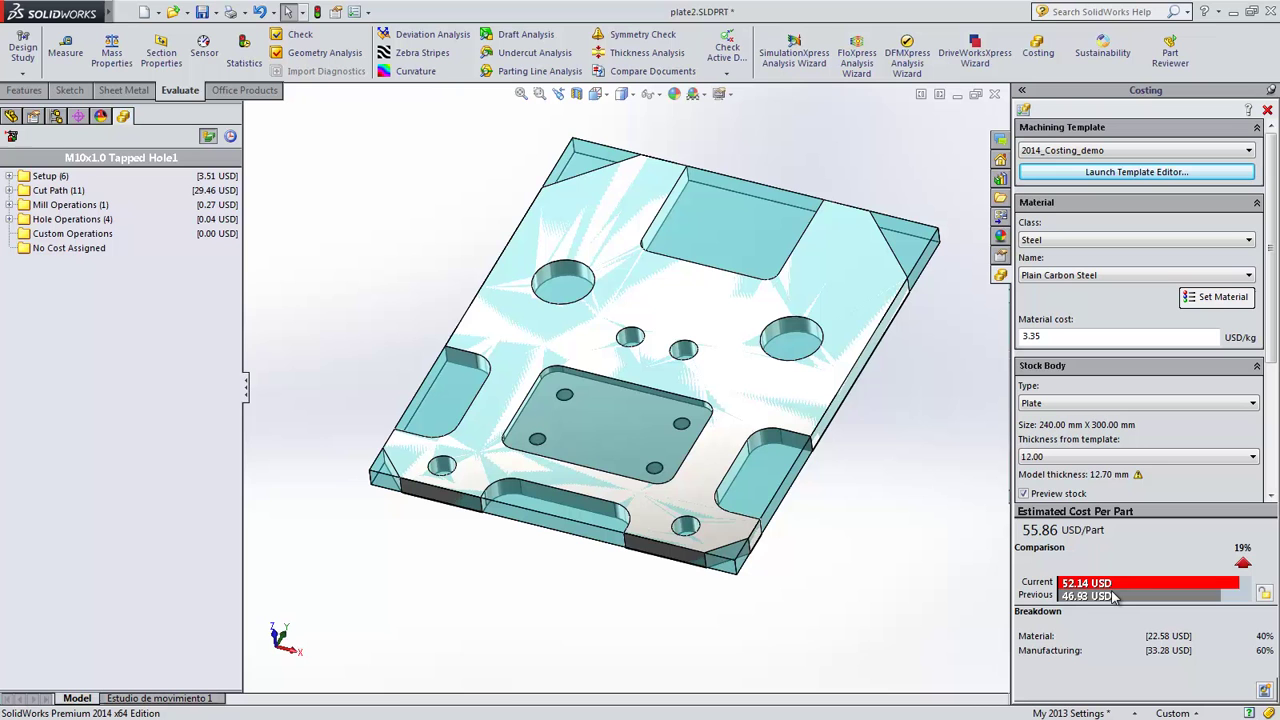
Convert Cut Paths 2–11 into drill operations
{"action": "left_click", "coordinate": [10, 190]}
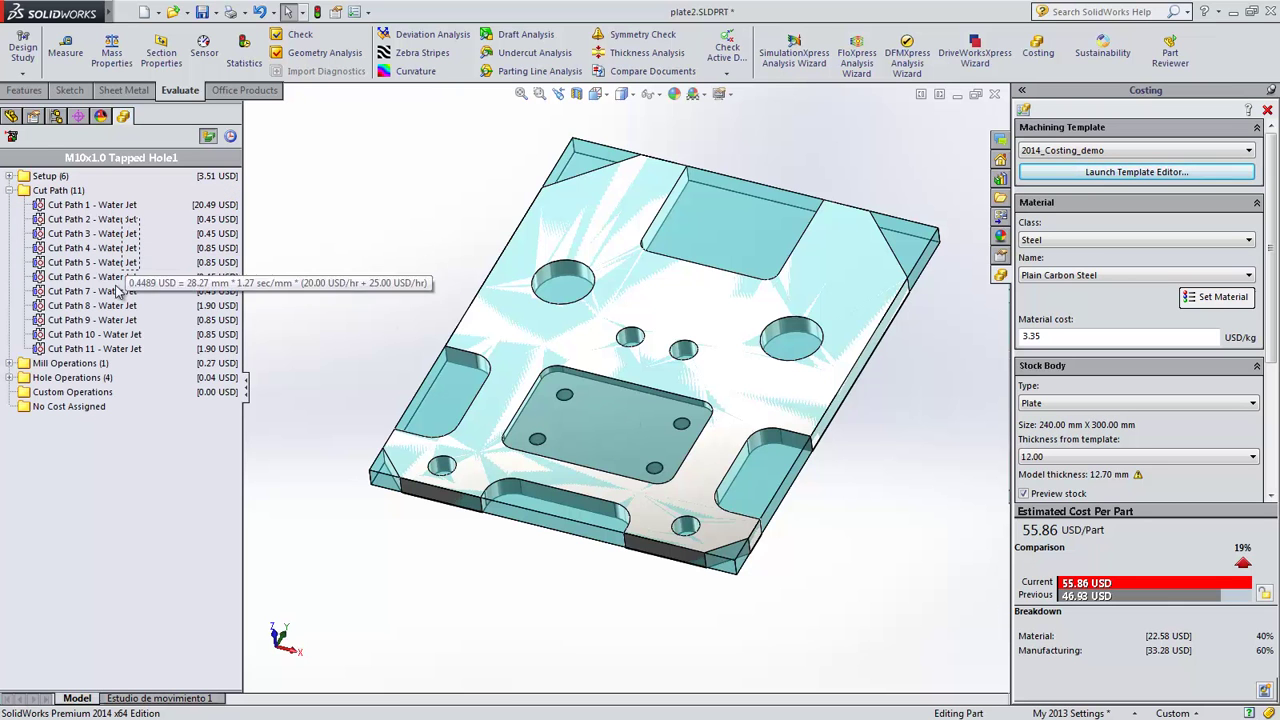
{"action": "left_click", "coordinate": [42, 350], "text": "shift"}
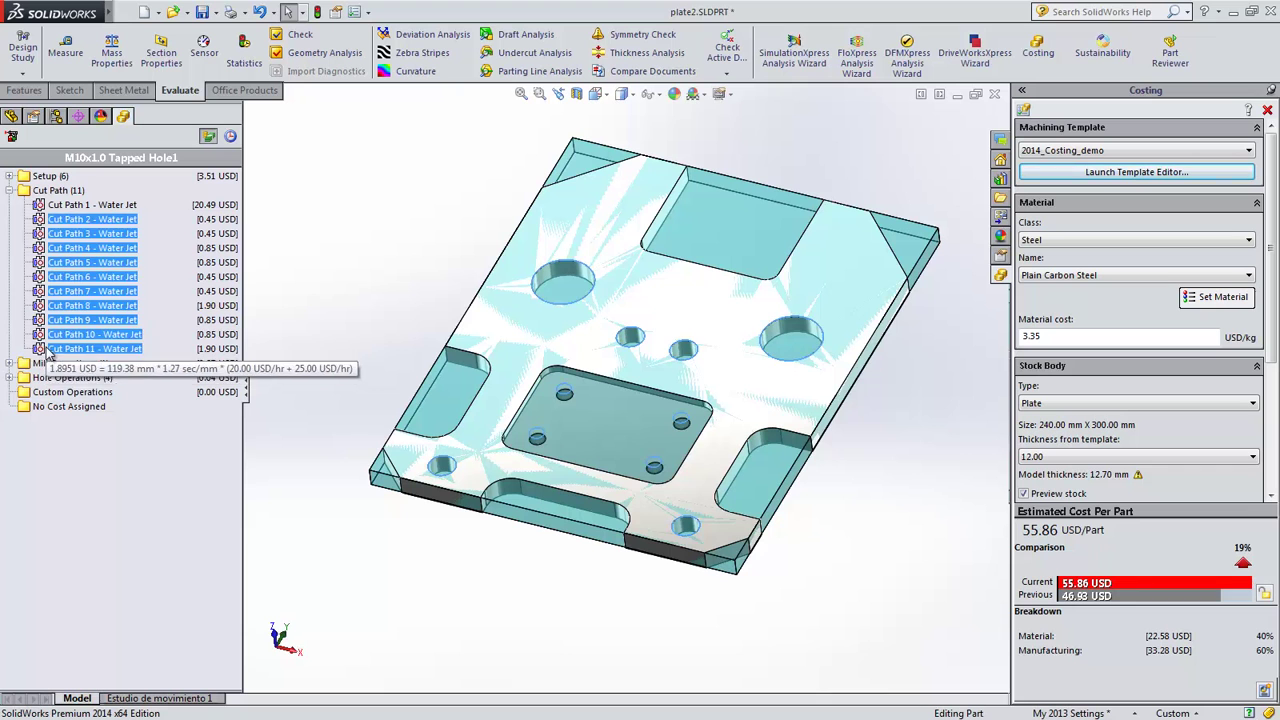
{"action": "right_click", "coordinate": [46, 350]}
{"action": "left_click", "coordinate": [102, 360]}
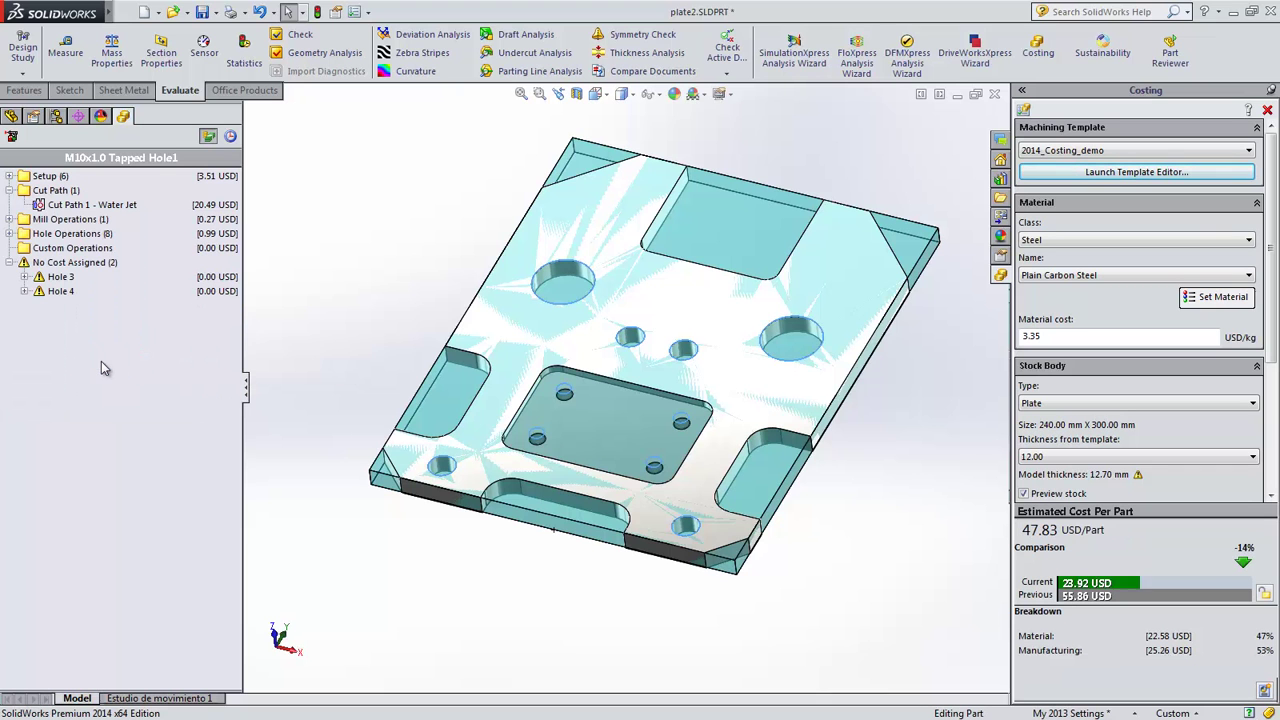
Convert Holes 3 and 4 into cut paths, then check Cut Paths 8 and 11
{"action": "left_click", "coordinate": [9, 234]}
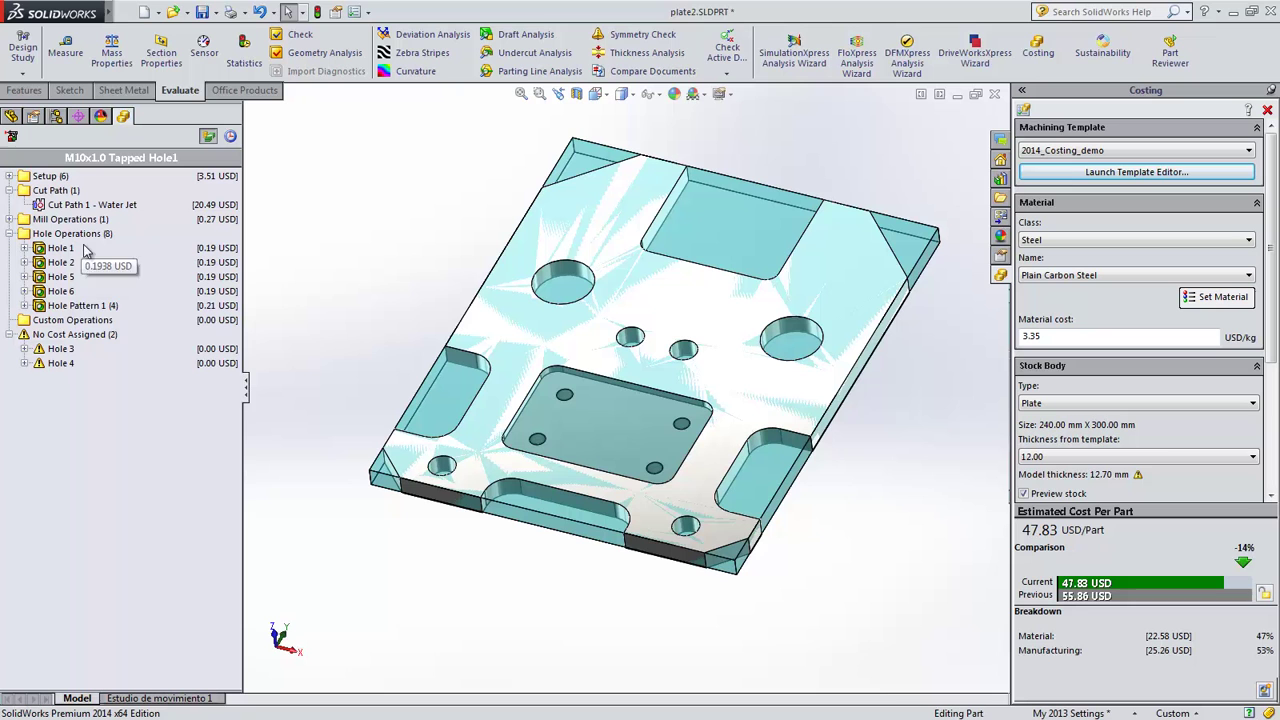
{"action": "left_click", "coordinate": [61, 348]}
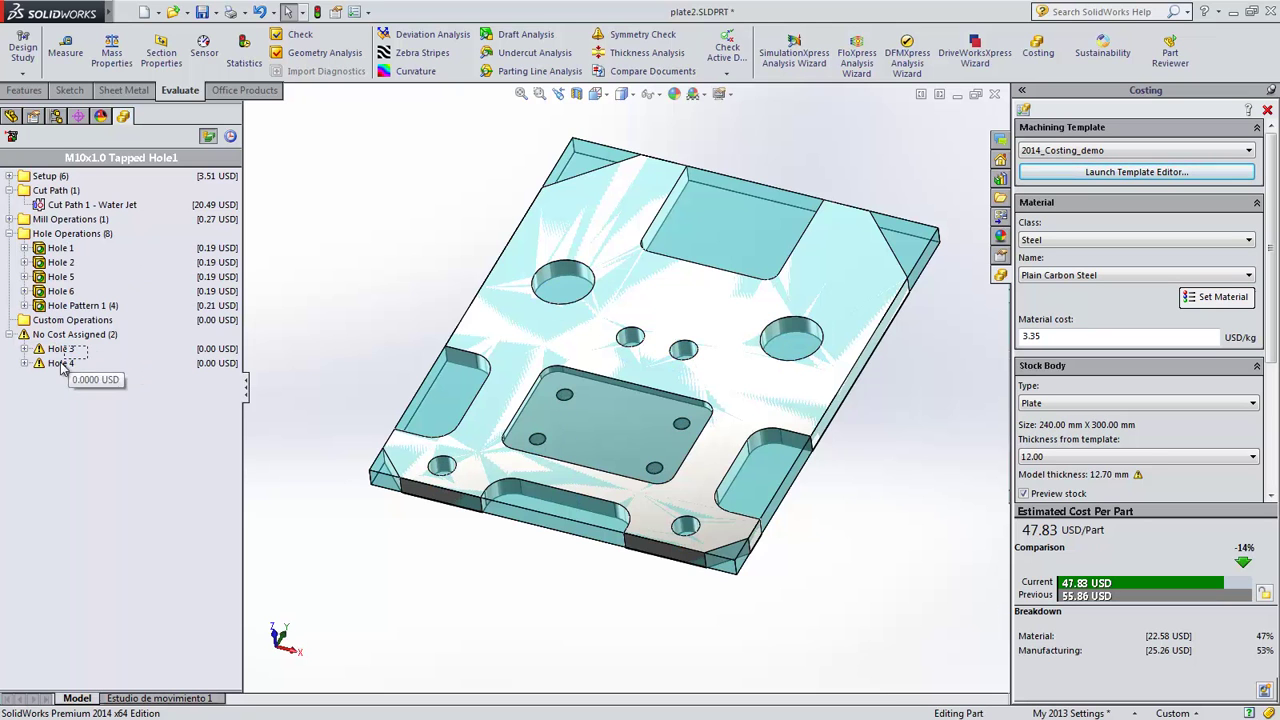
{"action": "left_click", "coordinate": [61, 363], "text": "shift"}
{"action": "right_click", "coordinate": [60, 364]}
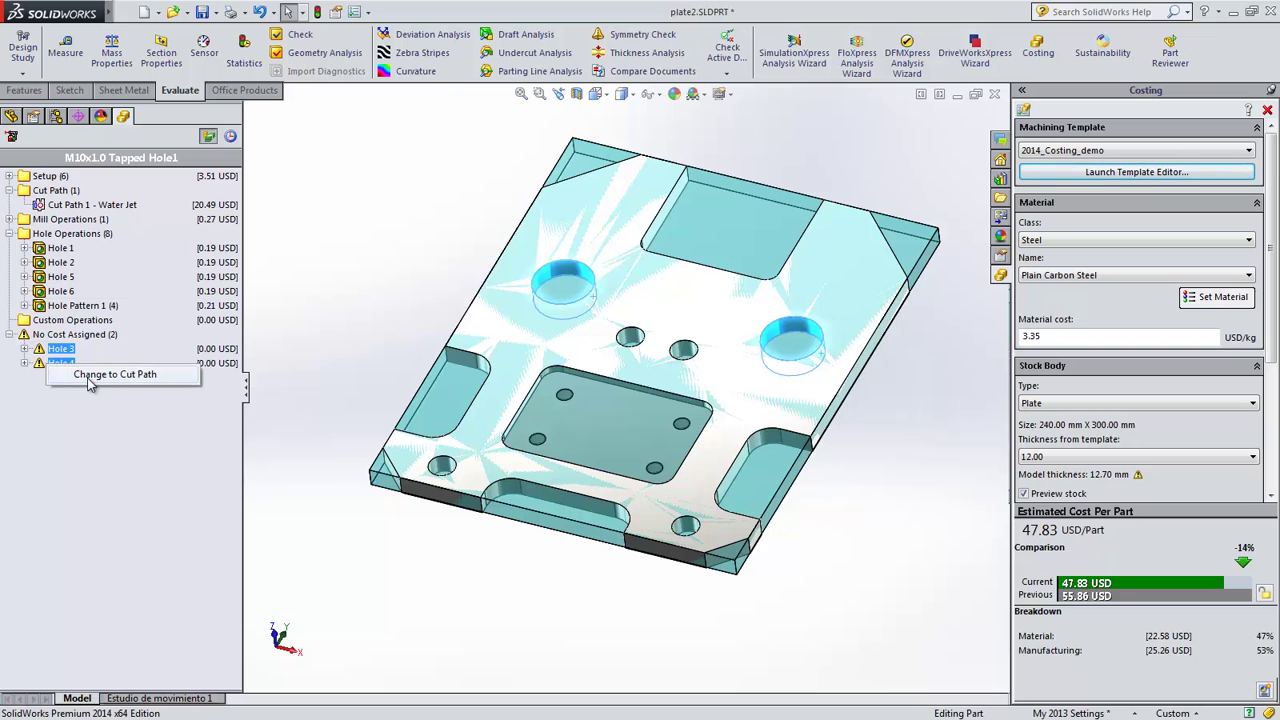
{"action": "left_click", "coordinate": [89, 380]}
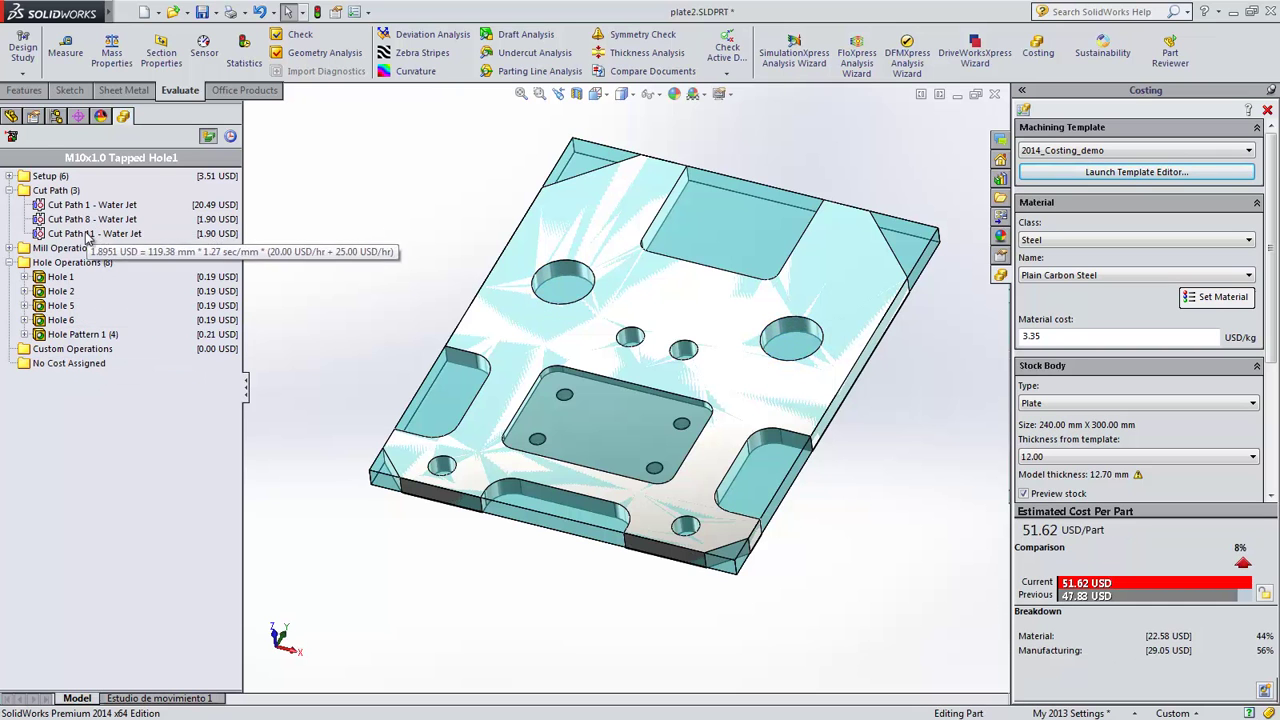
{"action": "left_click", "coordinate": [80, 219]}
{"action": "left_click", "coordinate": [72, 236]}
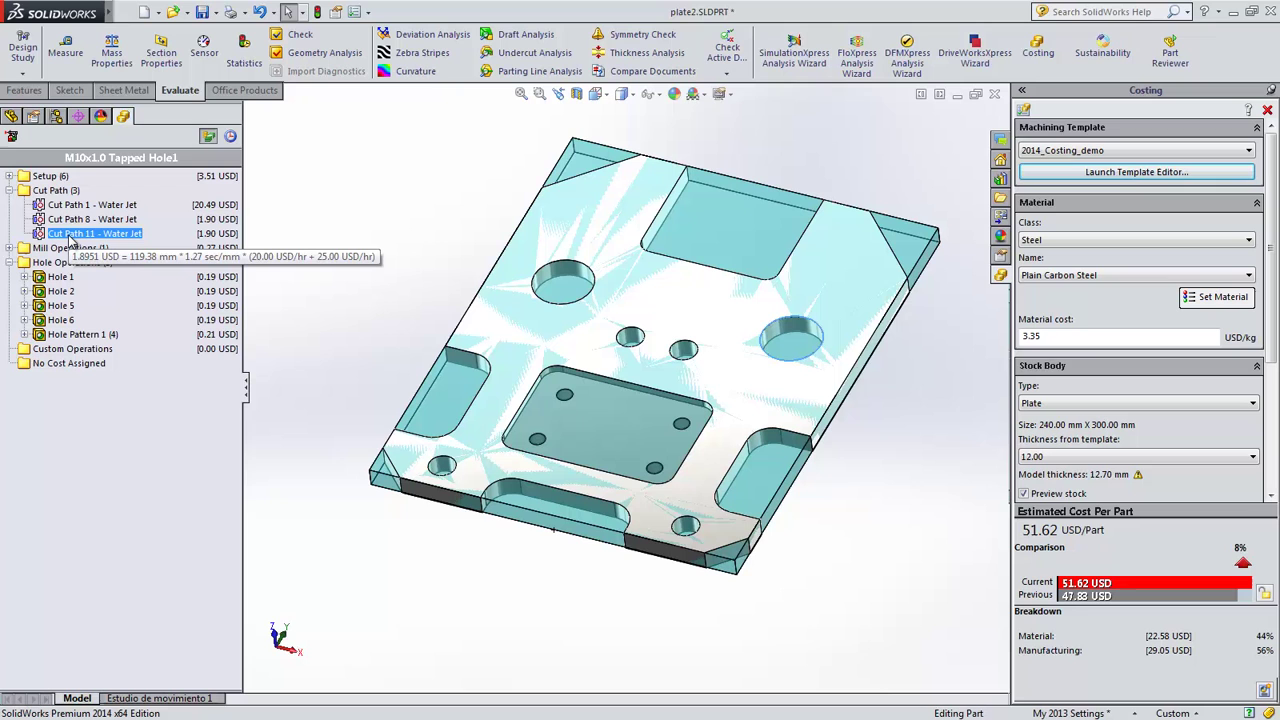